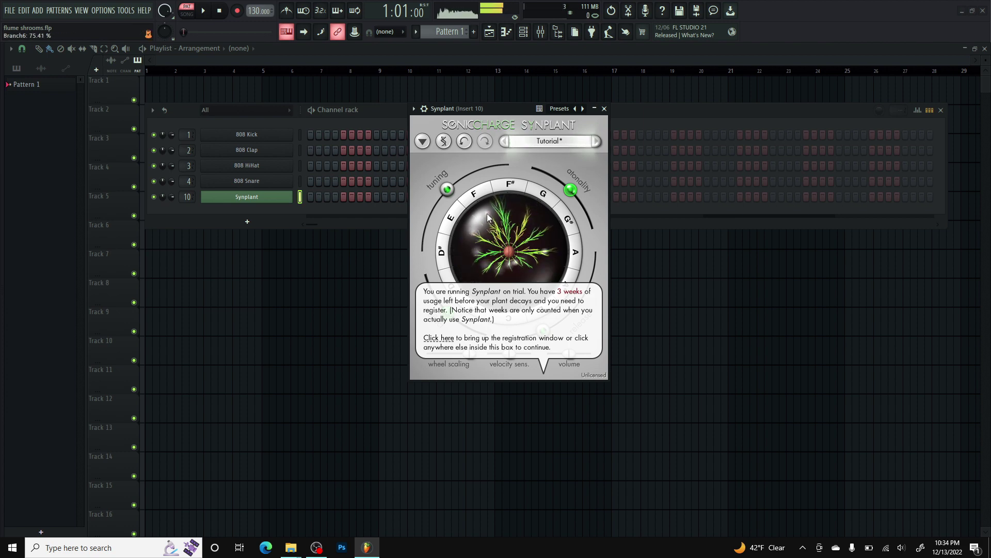
# - Dismiss the Synplant trial notice and grow branches outward from the central seed in several directions
pyautogui.click(534, 261)
pyautogui.click(532, 256)
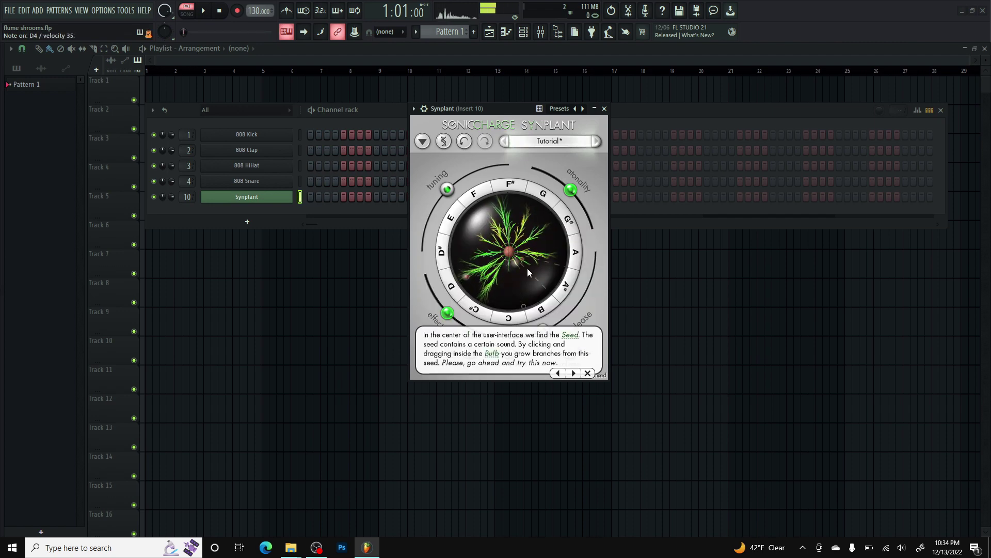
pyautogui.moveTo(510, 295); pyautogui.dragTo(516, 343)
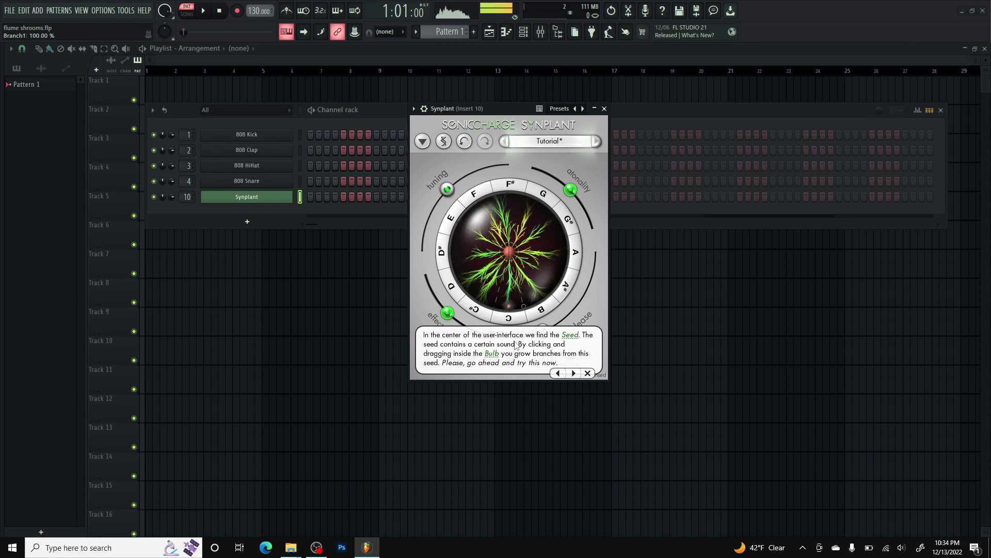
# - Raise the atonality slightly and pull further branches out around the bulb to vary their timbres
pyautogui.moveTo(539, 201); pyautogui.dragTo(573, 193)
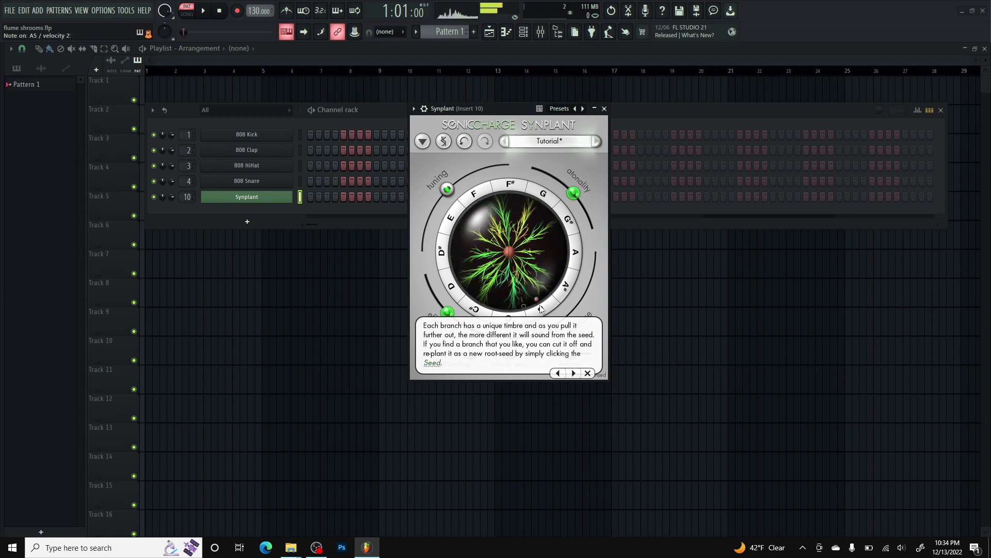
pyautogui.moveTo(541, 309); pyautogui.dragTo(591, 301)
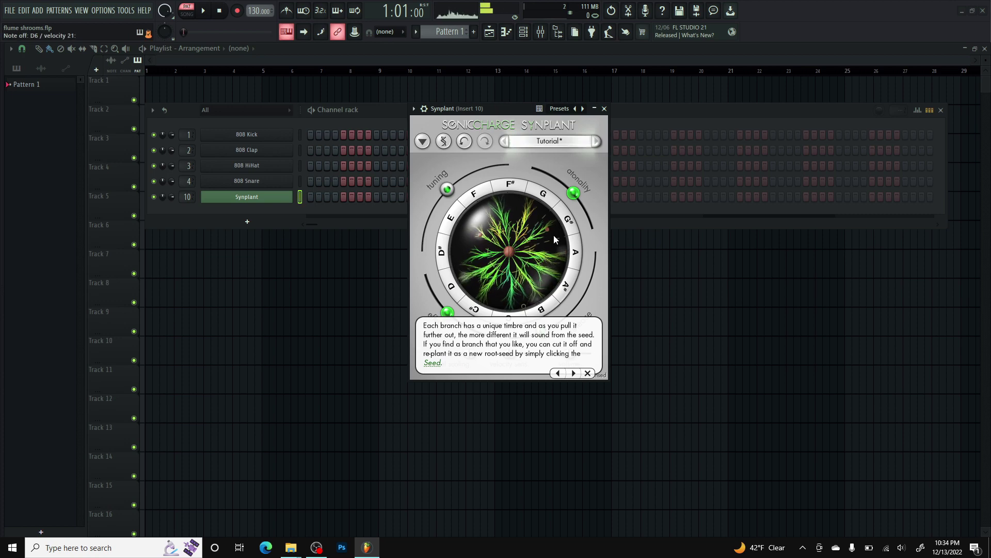
pyautogui.moveTo(554, 235); pyautogui.dragTo(571, 237)
pyautogui.moveTo(510, 194); pyautogui.dragTo(547, 242)
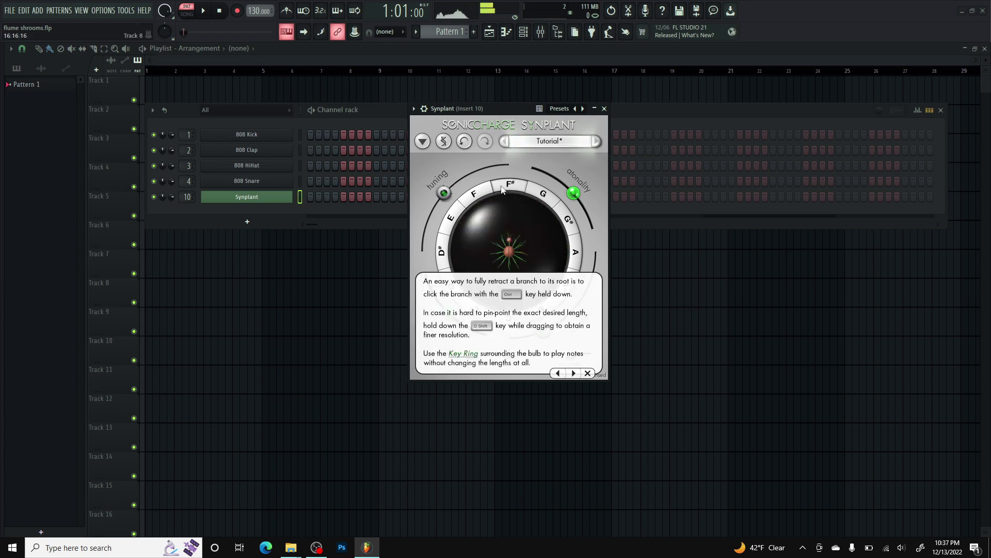
pyautogui.moveTo(548, 196); pyautogui.dragTo(447, 244)
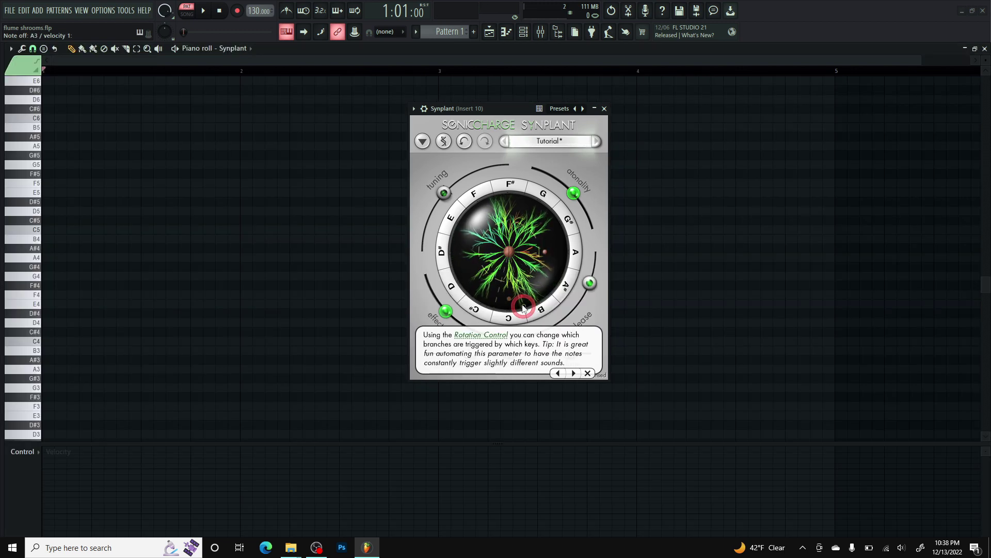
pyautogui.moveTo(523, 305); pyautogui.dragTo(793, 556)
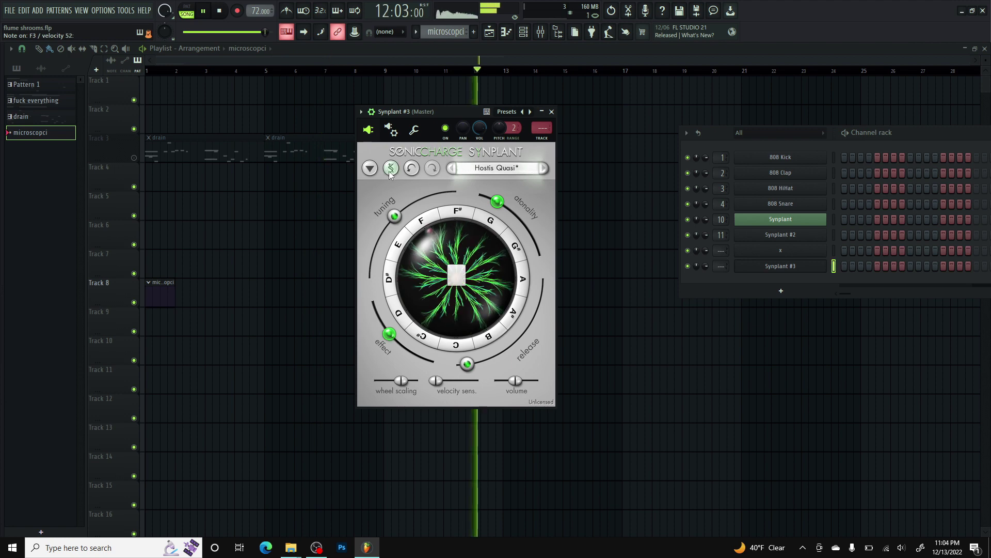
# - Open the gene editor for the Hostis Quasi patch, set b_form to 0.354 and adjust sub_am
pyautogui.click(390, 172)
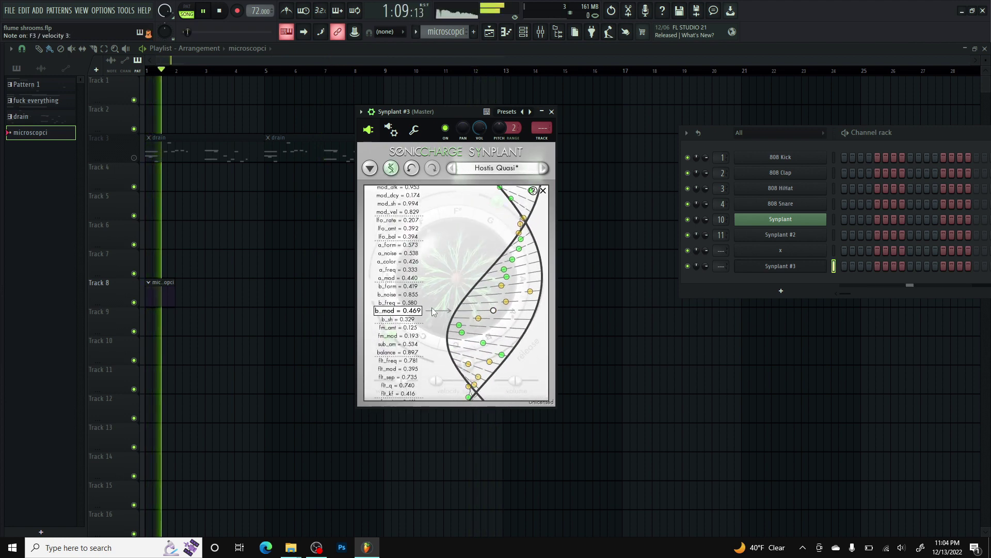
pyautogui.moveTo(486, 294); pyautogui.dragTo(457, 304)
pyautogui.scroll(-3, 465, 317)
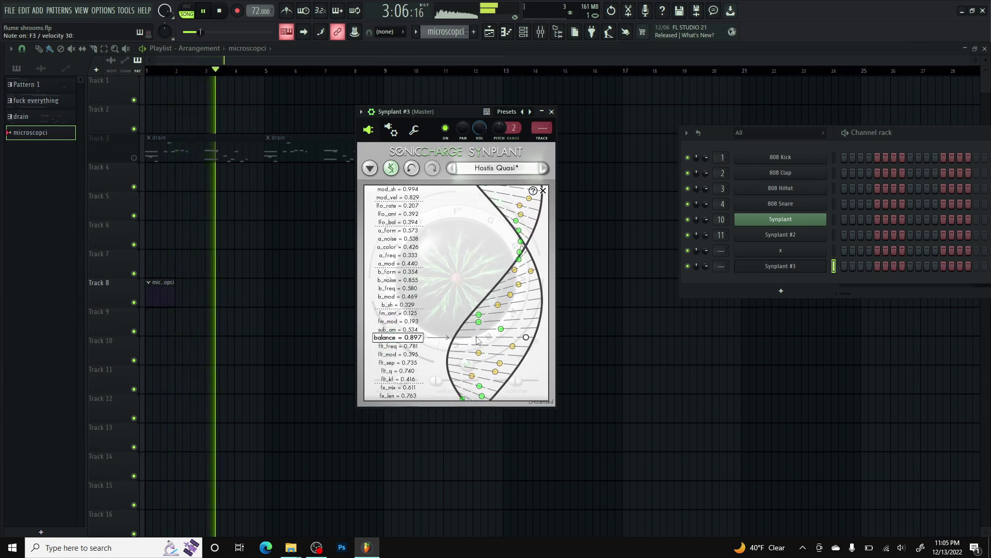
pyautogui.scroll(1, 488, 336)
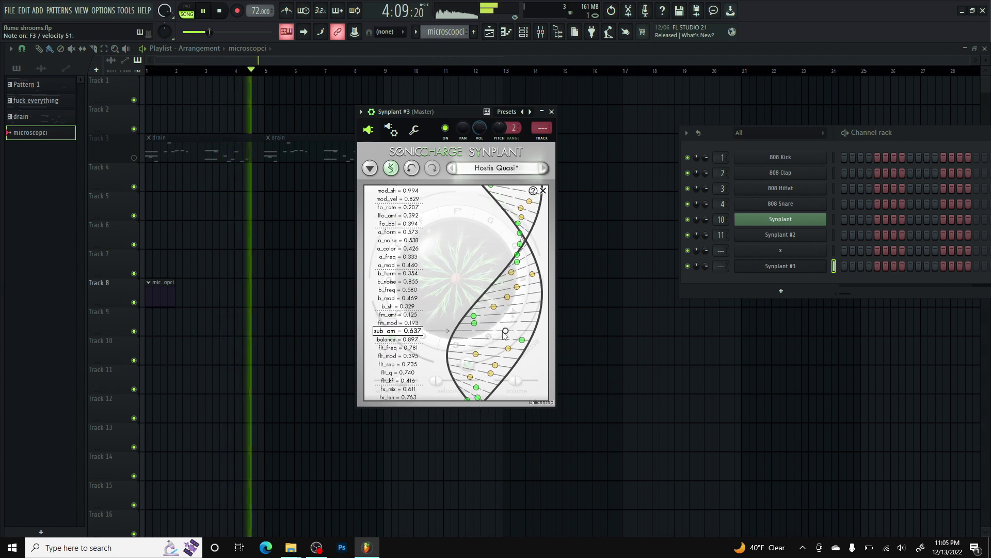
pyautogui.moveTo(497, 331); pyautogui.dragTo(461, 336)
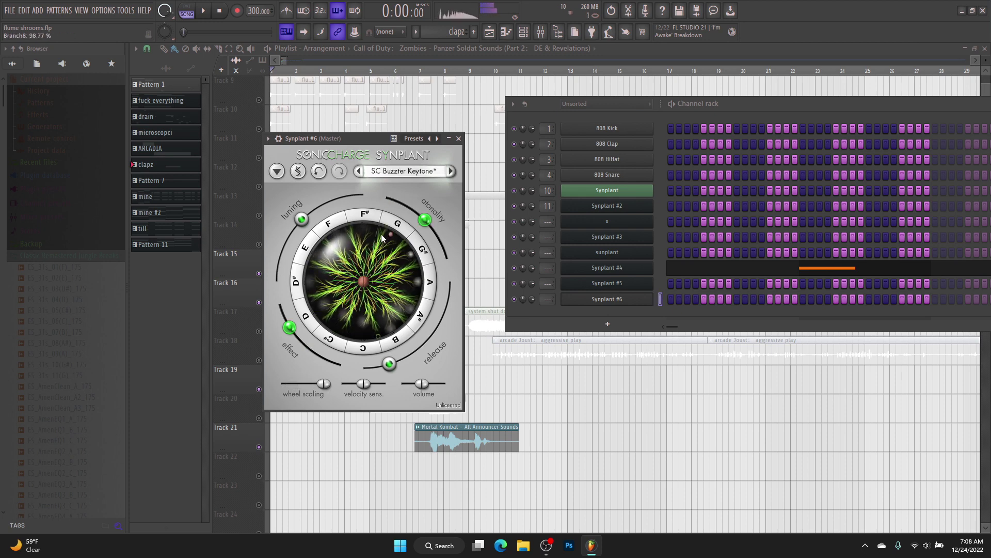
# - Load the SC Dizzy Eff M preset in Synplant #6, grow its branches and audition notes
pyautogui.click(452, 171)
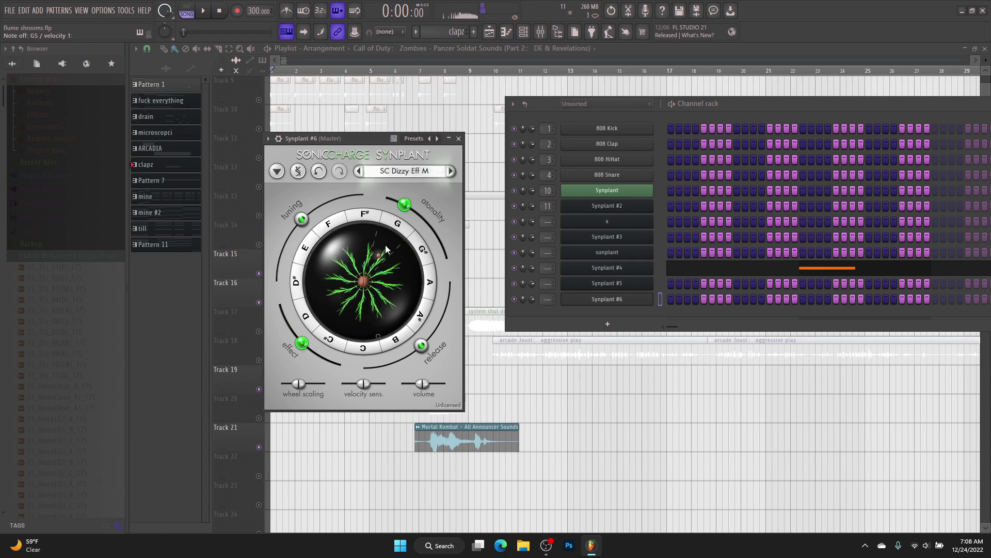
pyautogui.press('t')
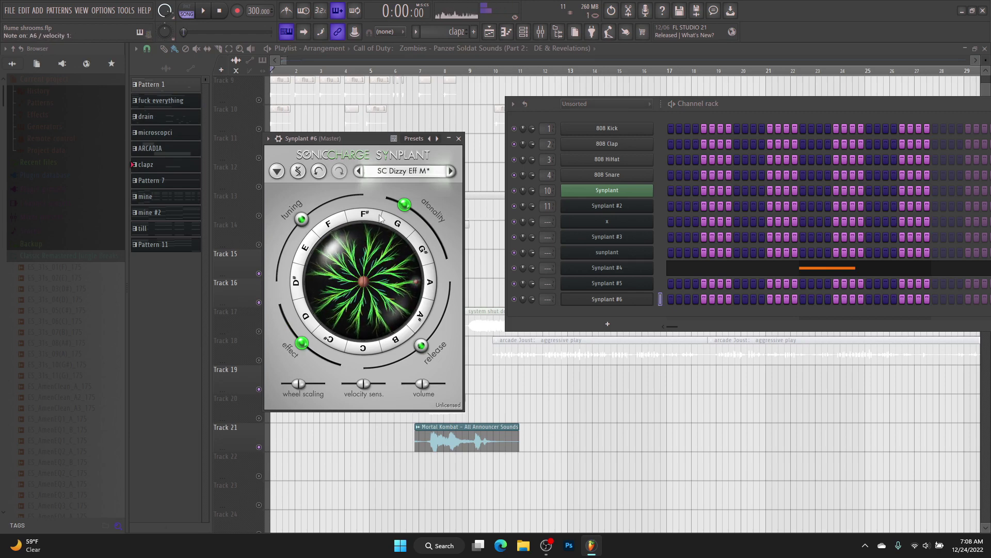
pyautogui.press('y')
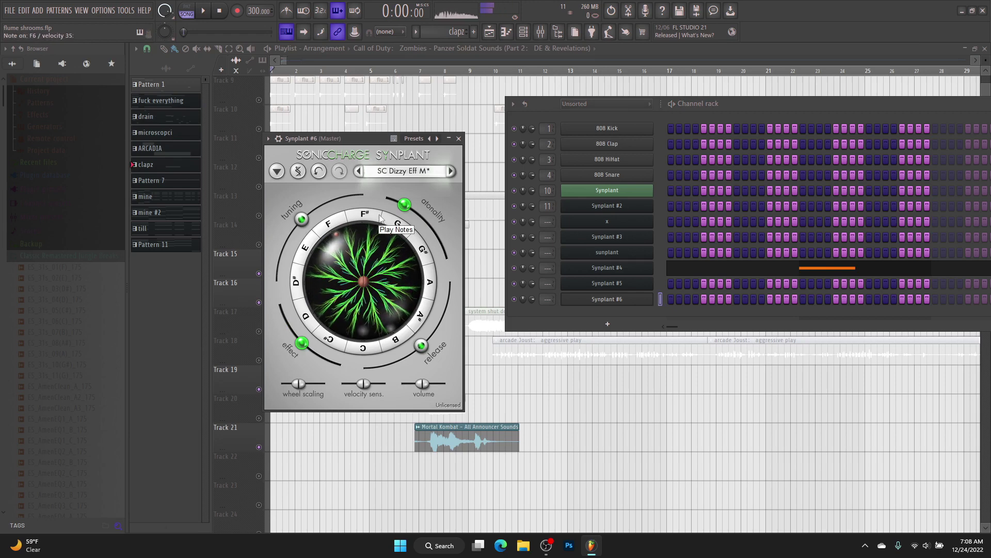
# - Audition the SC Electric Sheep, SC Fifth Sense and SC Purrfect Forth presets, ending on SC Wild Wheel
pyautogui.press('w')
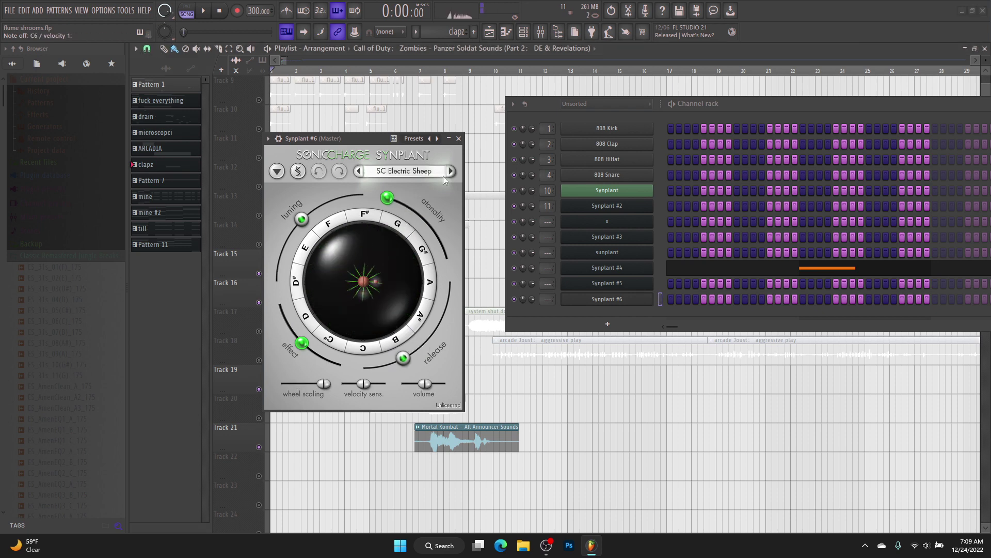
pyautogui.press('r')
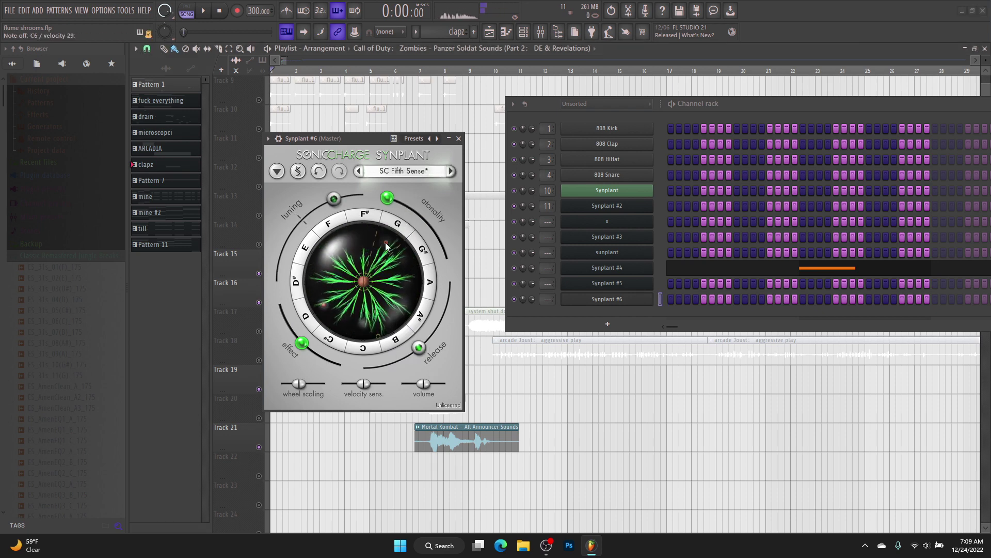
pyautogui.press('n')
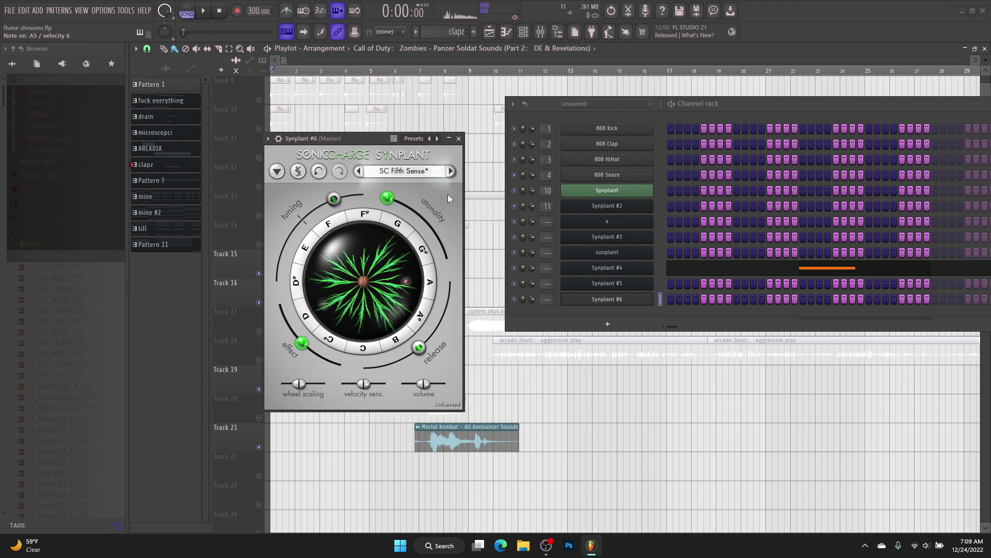
pyautogui.click(450, 173)
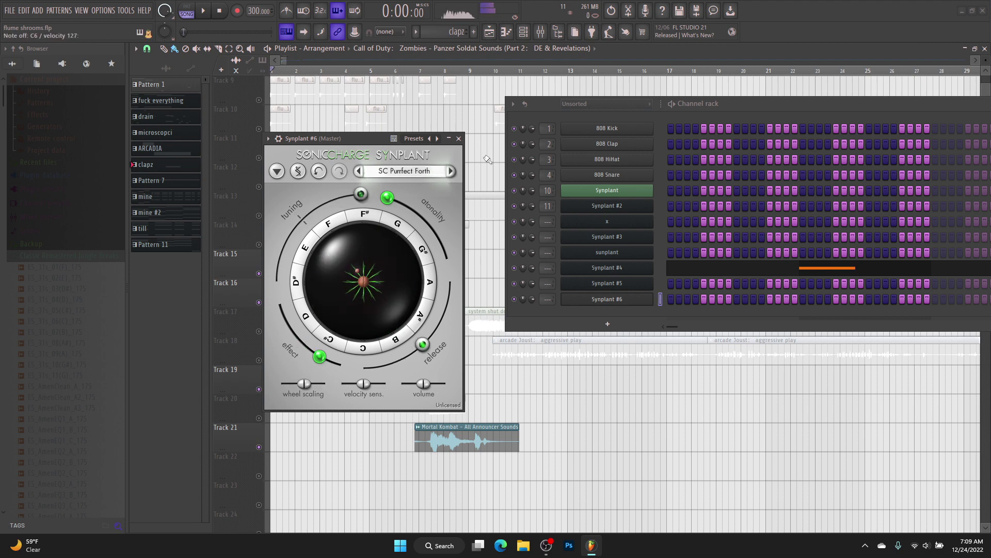
pyautogui.click(450, 171)
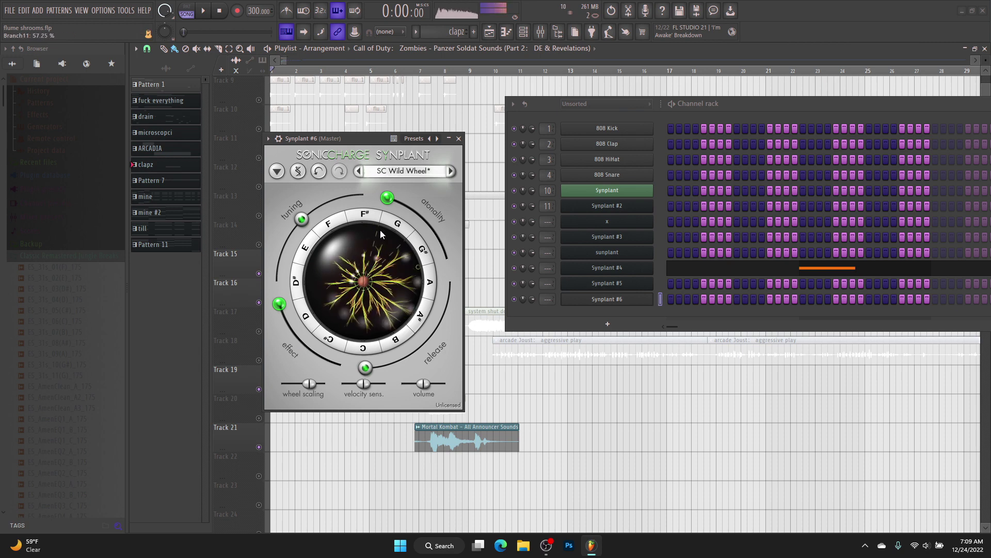
# - Replace the SC Wild Wheel sound with a new random seed and grow its branches to audition them
pyautogui.rightClick(368, 263)
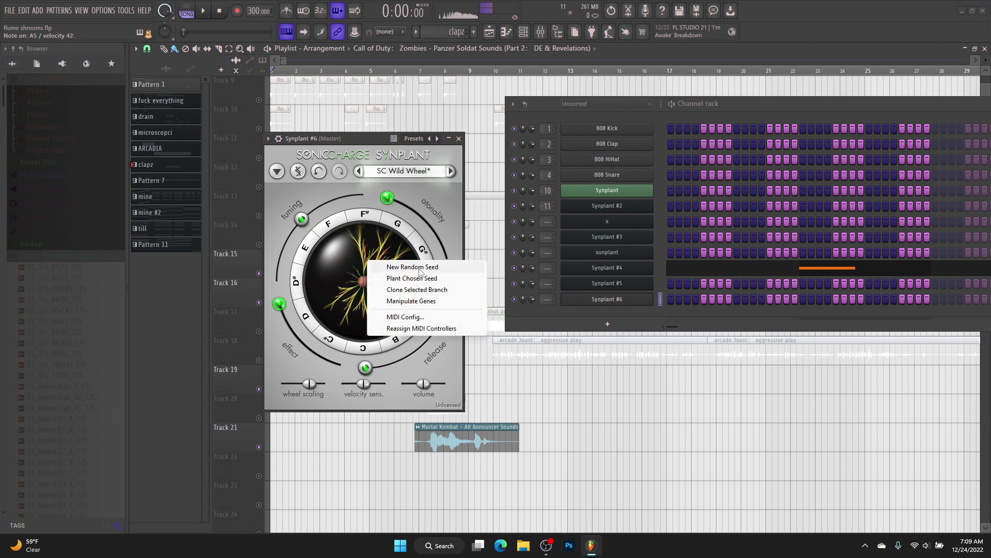
pyautogui.click(420, 267)
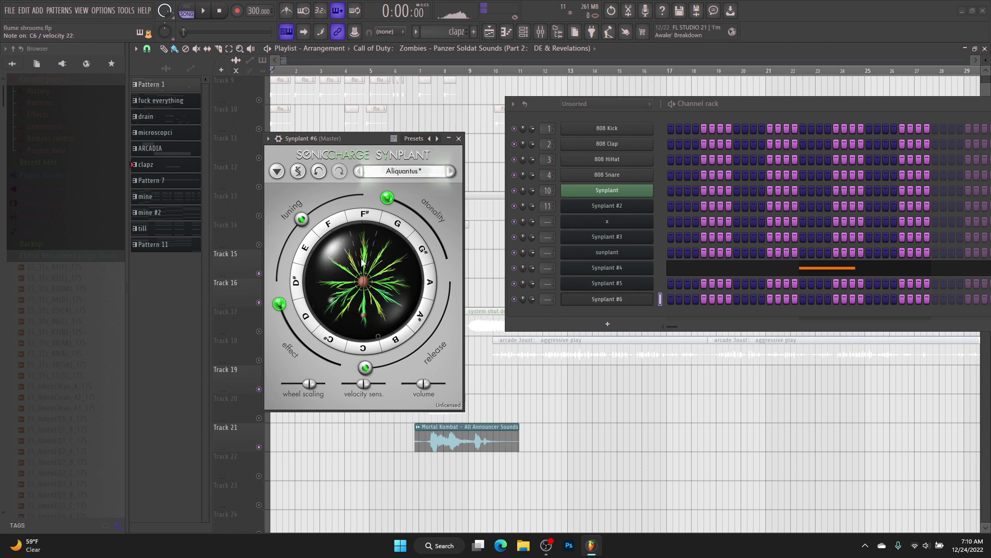
pyautogui.click(363, 263)
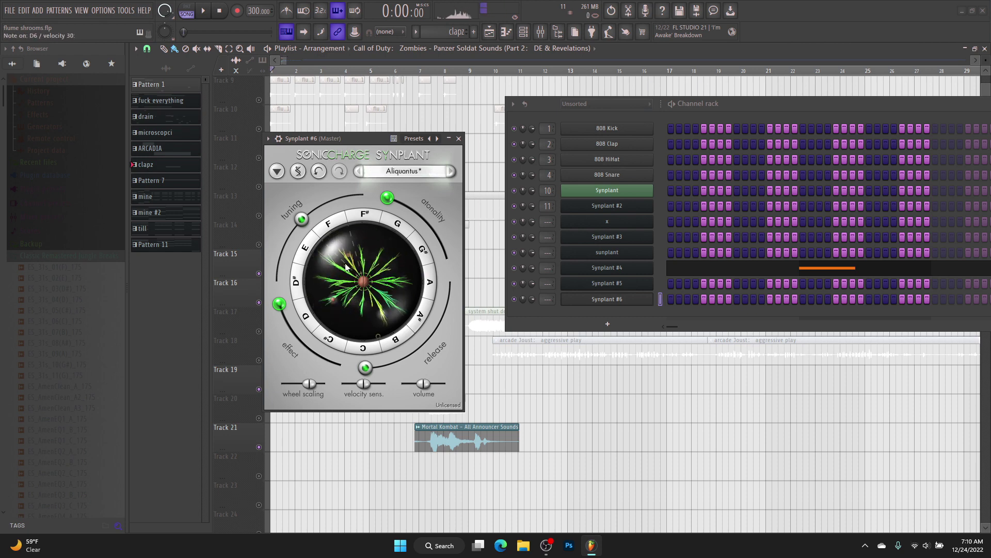
pyautogui.click(382, 269)
pyautogui.click(451, 172)
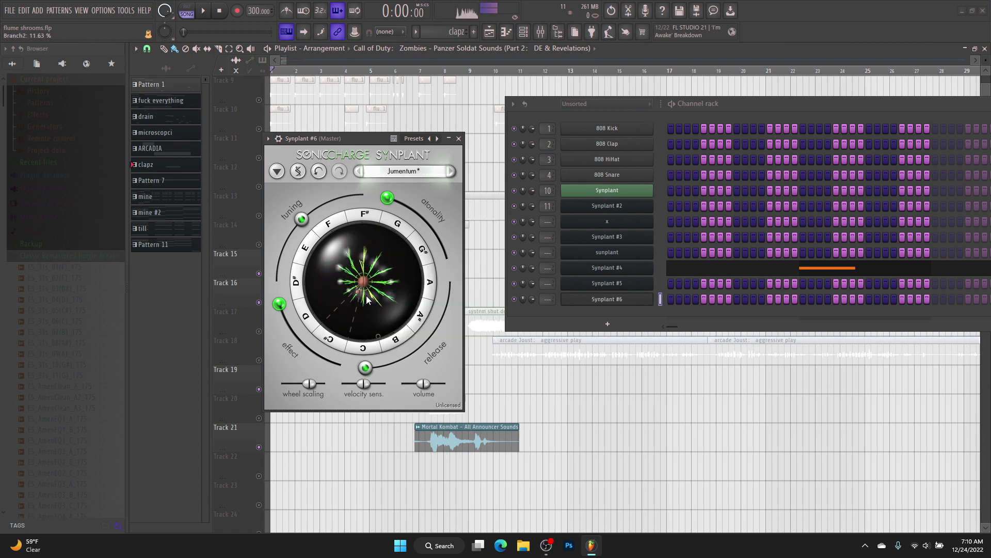
# - Generate two more random seeds in succession and extend their branches to hear the sounds
pyautogui.rightClick(381, 266)
pyautogui.click(410, 272)
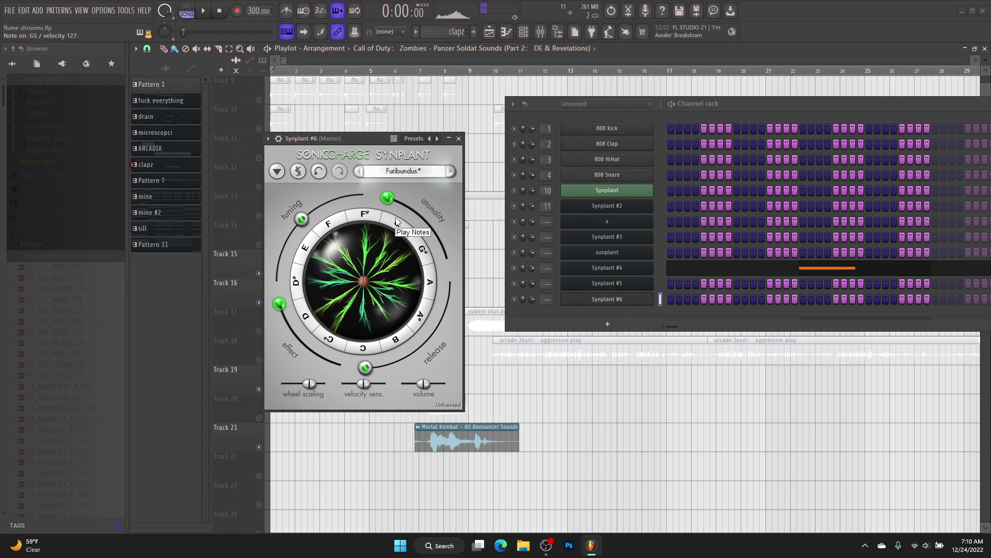
pyautogui.rightClick(289, 257)
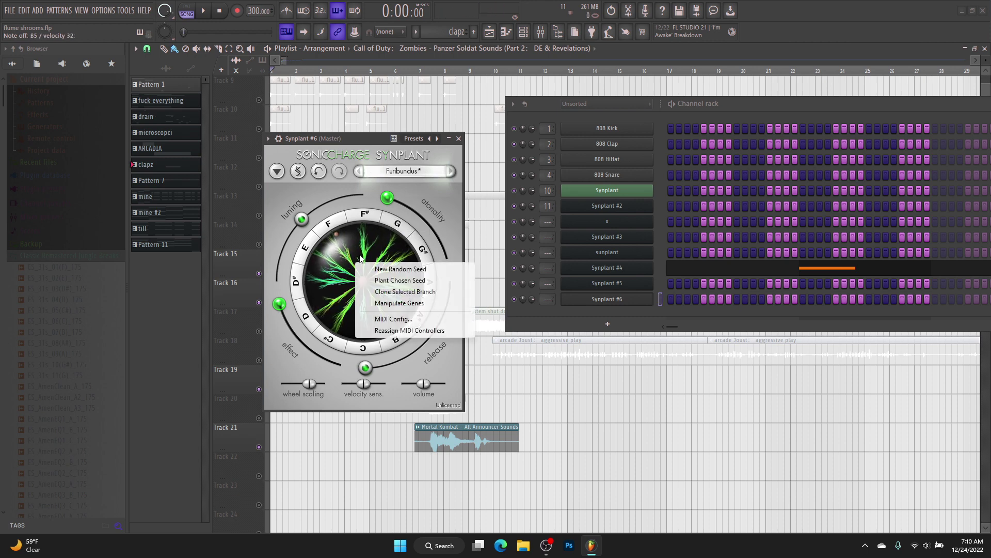
pyautogui.click(406, 269)
pyautogui.moveTo(406, 269); pyautogui.dragTo(391, 237)
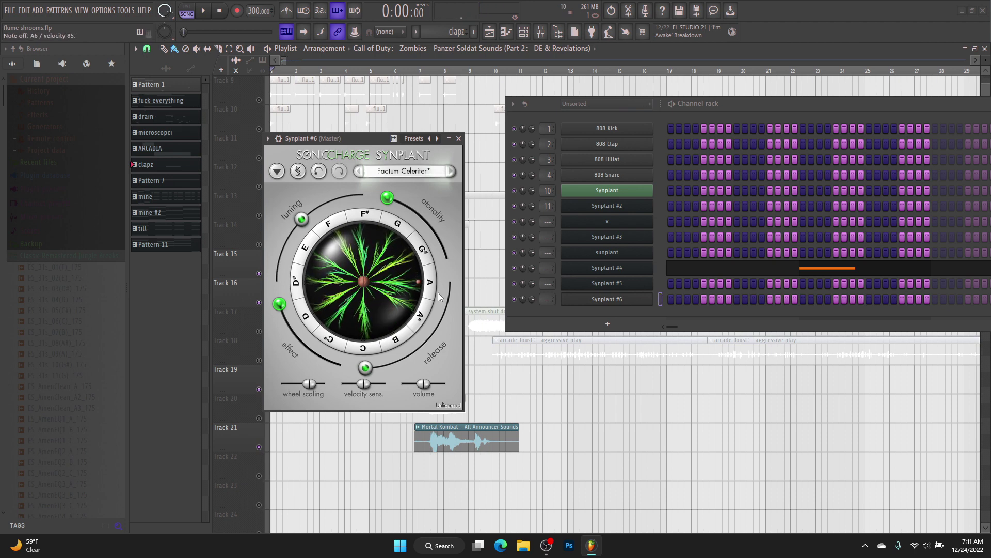
pyautogui.moveTo(375, 289); pyautogui.dragTo(412, 363)
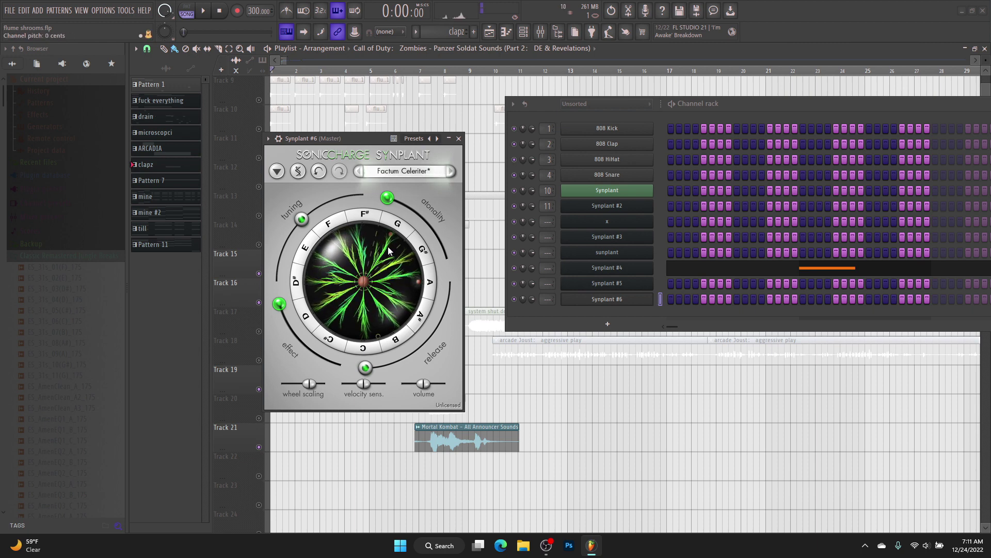
# - Generate new random seeds, raising the atonality to about mid-range between them
pyautogui.rightClick(387, 262)
pyautogui.click(390, 269)
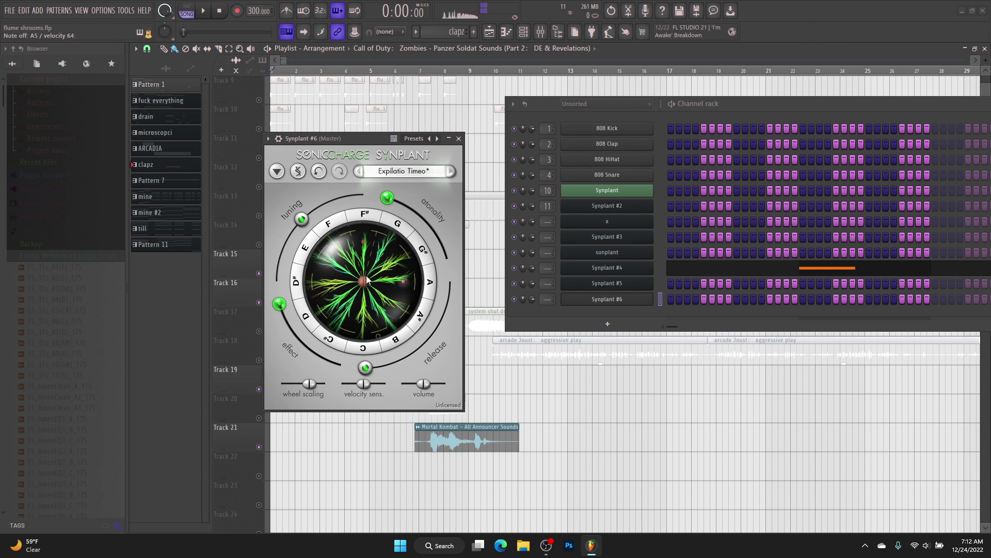
pyautogui.moveTo(387, 198); pyautogui.dragTo(425, 221)
pyautogui.rightClick(368, 300)
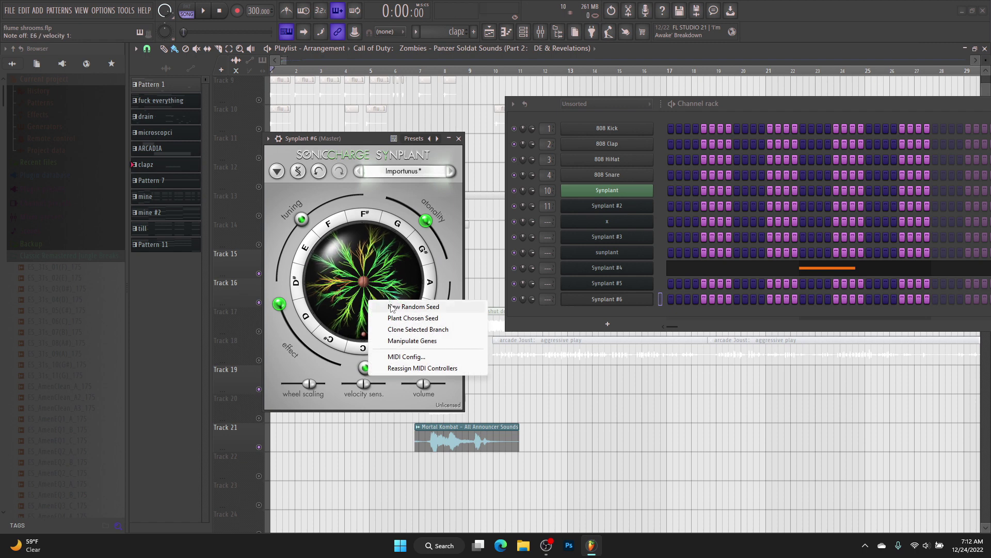
pyautogui.click(392, 306)
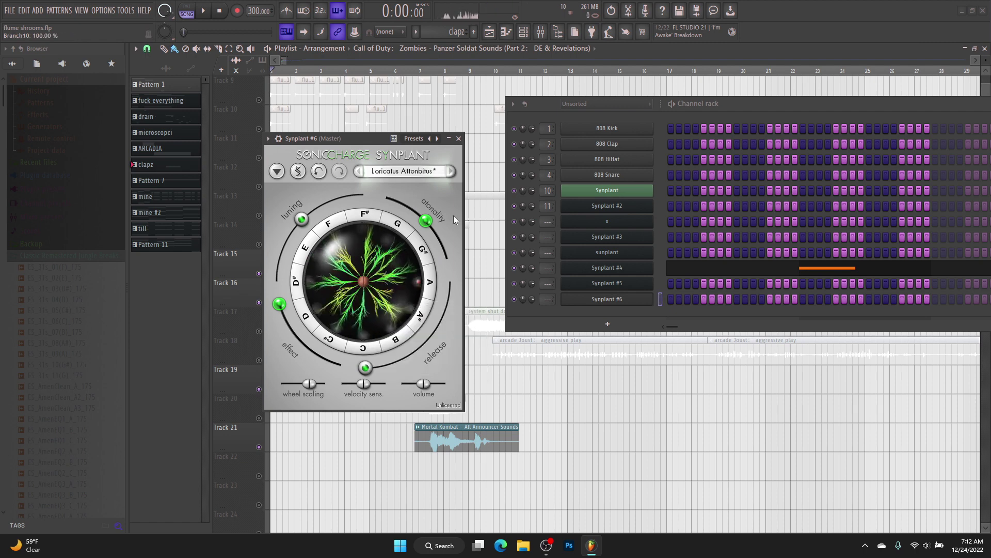
# - Set the effect amount to maximum and, after trying high atonality, return the atonality to its minimum
pyautogui.moveTo(426, 221); pyautogui.dragTo(447, 258)
pyautogui.moveTo(281, 308); pyautogui.dragTo(345, 371)
pyautogui.moveTo(463, 255); pyautogui.dragTo(411, 201)
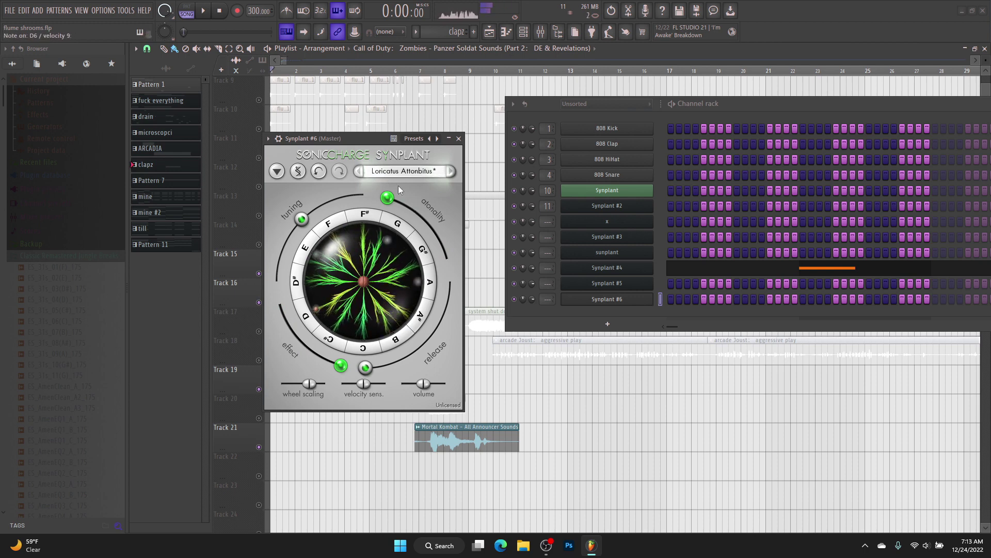
# - Move on from the current patch and generate a fresh random seed, then replant from the seed at the bulb's centre
pyautogui.click(437, 138)
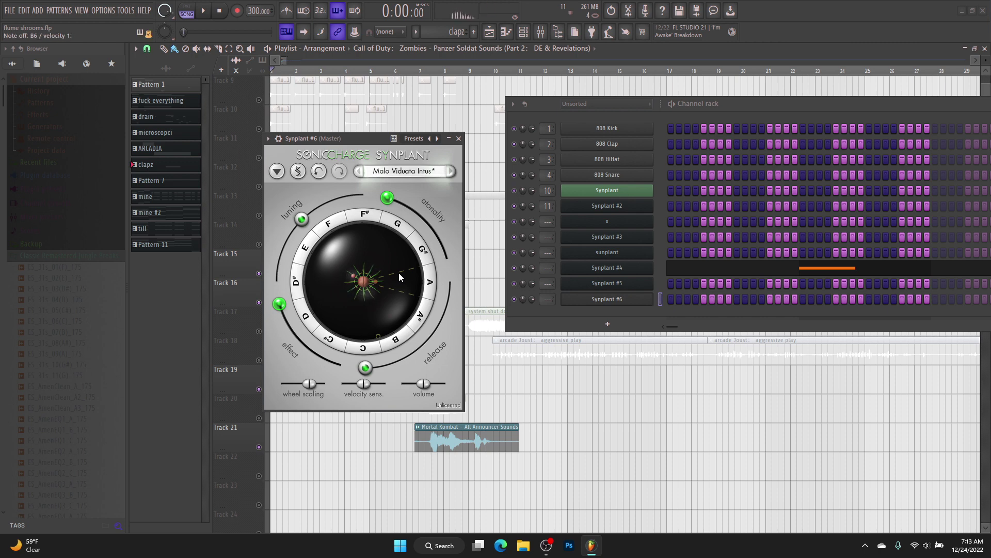
pyautogui.rightClick(372, 285)
pyautogui.click(402, 290)
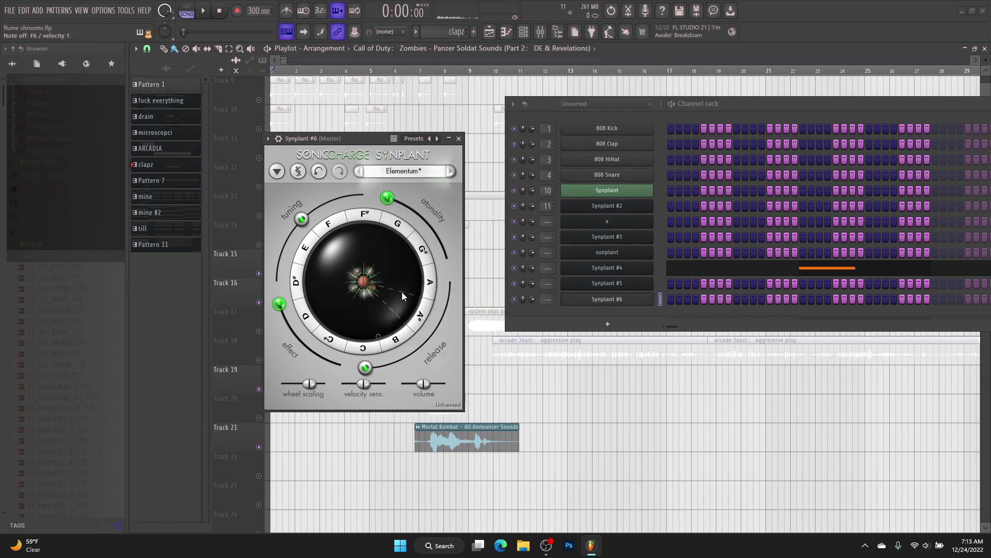
pyautogui.doubleClick(365, 277)
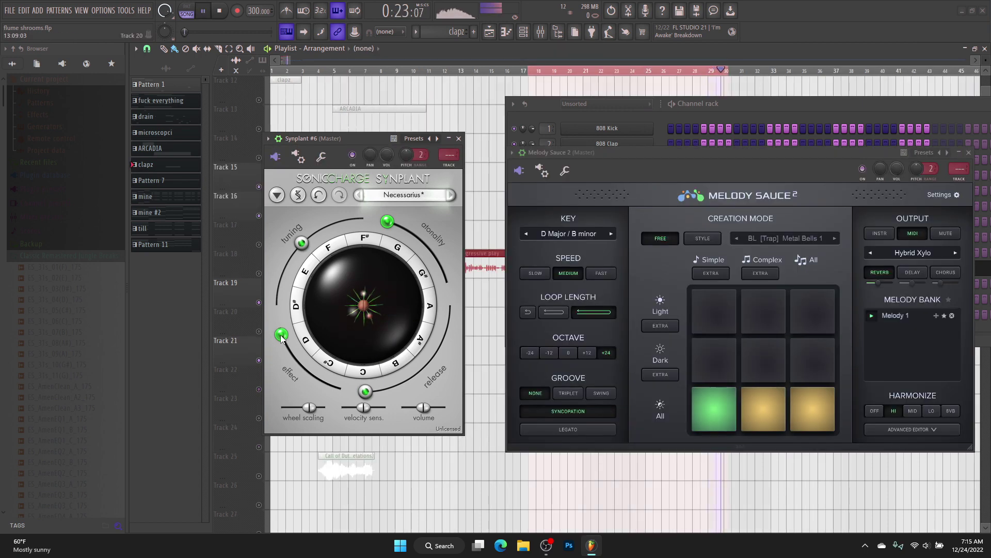
# - Increase the effect and release amounts of Synplant #6 while the Melody Sauce 2 melody plays
pyautogui.moveTo(303, 373); pyautogui.dragTo(383, 389)
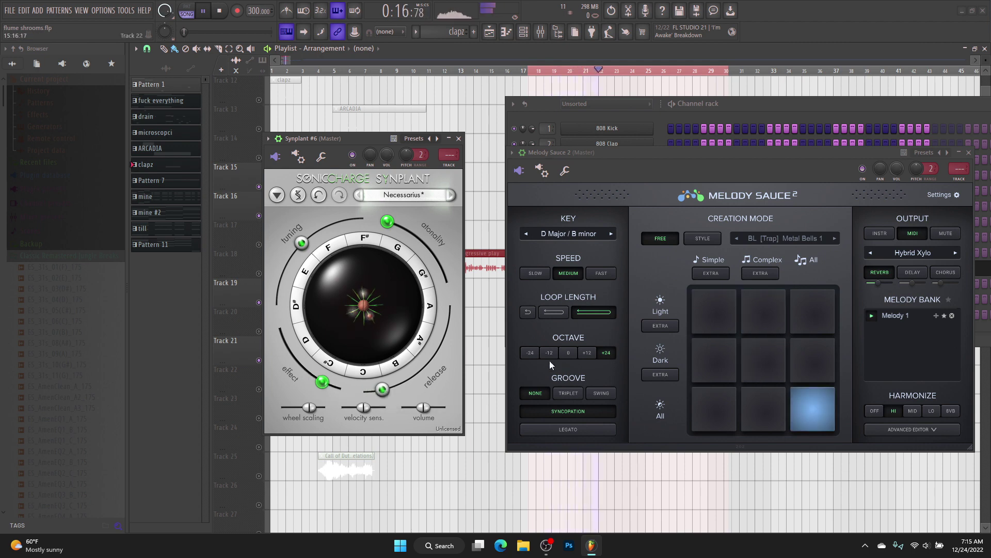
# - Grow out the branches in the Synplant #6 bulb, then generate a new random seed
pyautogui.moveTo(378, 283); pyautogui.dragTo(364, 261)
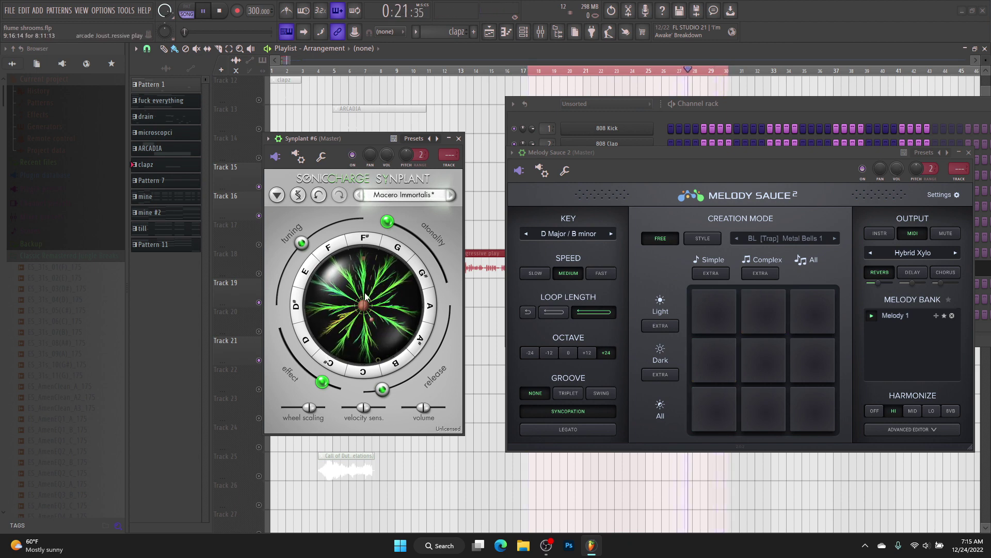
pyautogui.rightClick(366, 293)
pyautogui.click(409, 299)
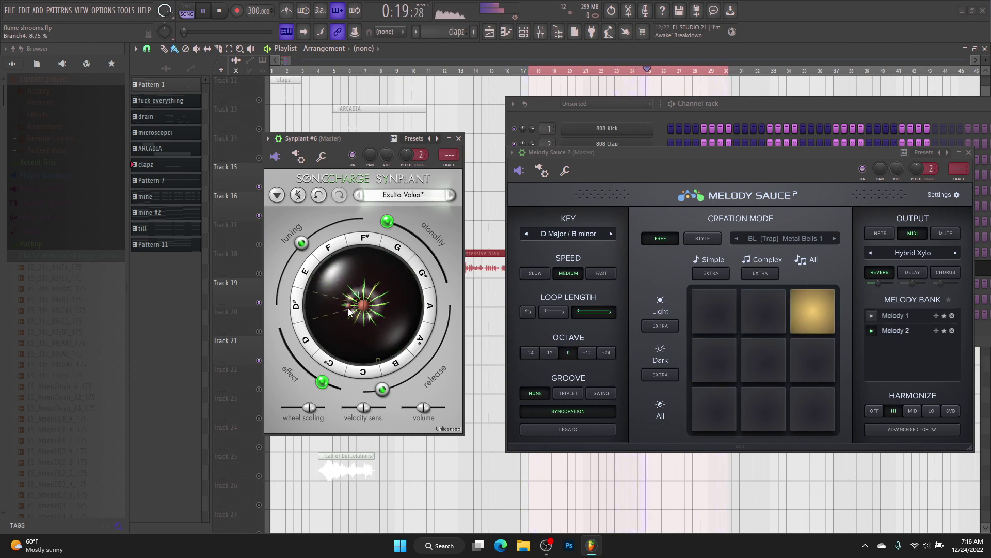
# - Set the effect amount to about 4% and raise the atonality to about 46% while the melody plays
pyautogui.moveTo(322, 382); pyautogui.dragTo(311, 374)
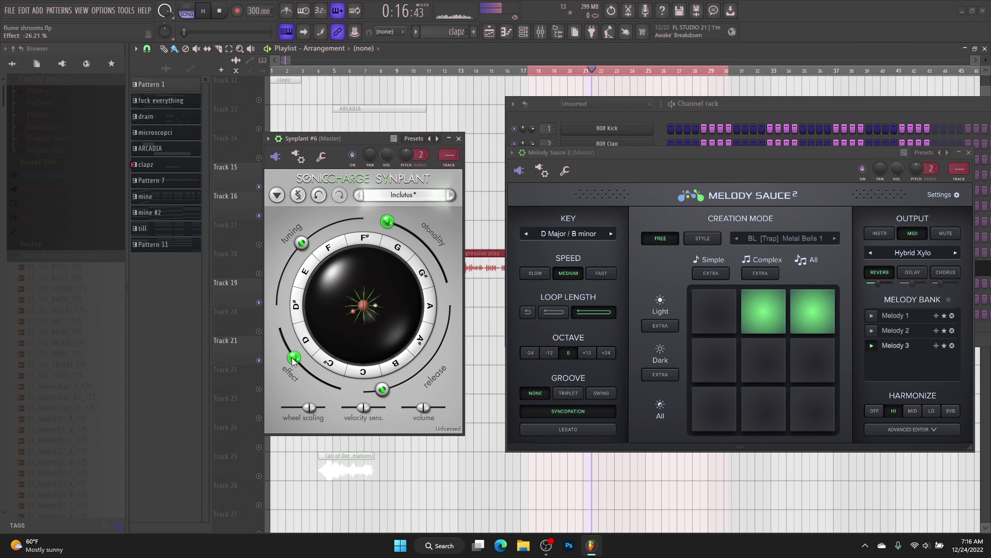
pyautogui.moveTo(294, 359); pyautogui.dragTo(303, 368)
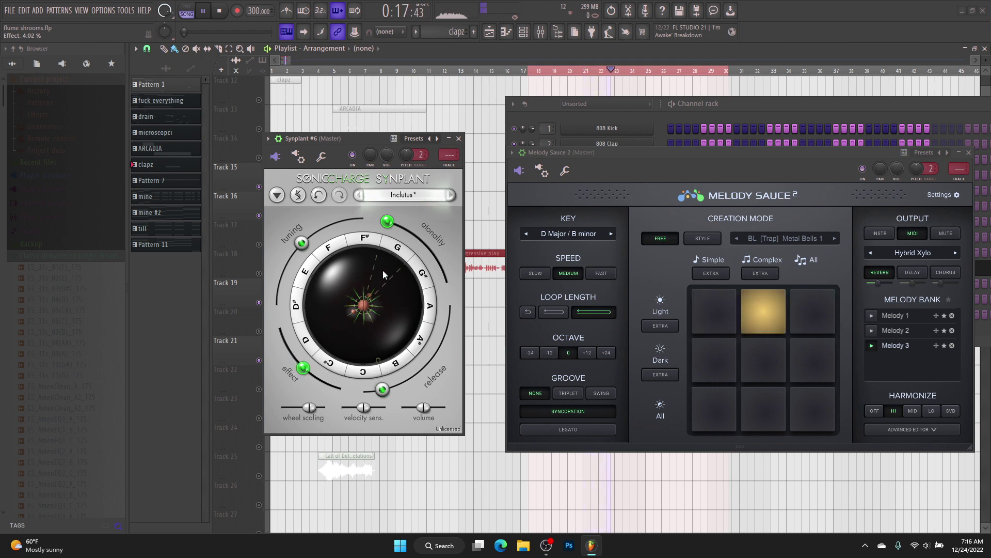
pyautogui.moveTo(388, 225); pyautogui.dragTo(427, 253)
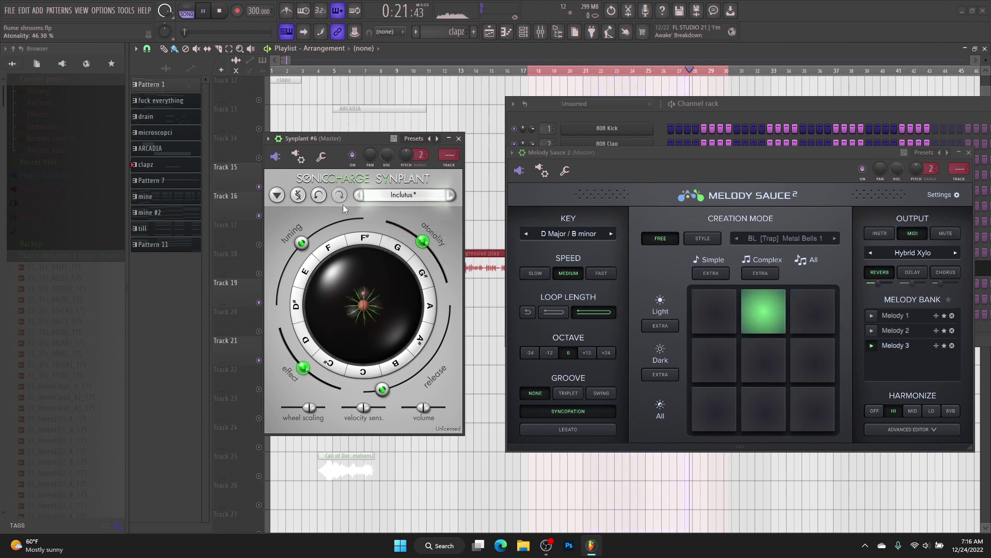
# - Replace the Inclutus patch with a new random seed
pyautogui.click(281, 197)
pyautogui.rightClick(445, 286)
pyautogui.rightClick(368, 296)
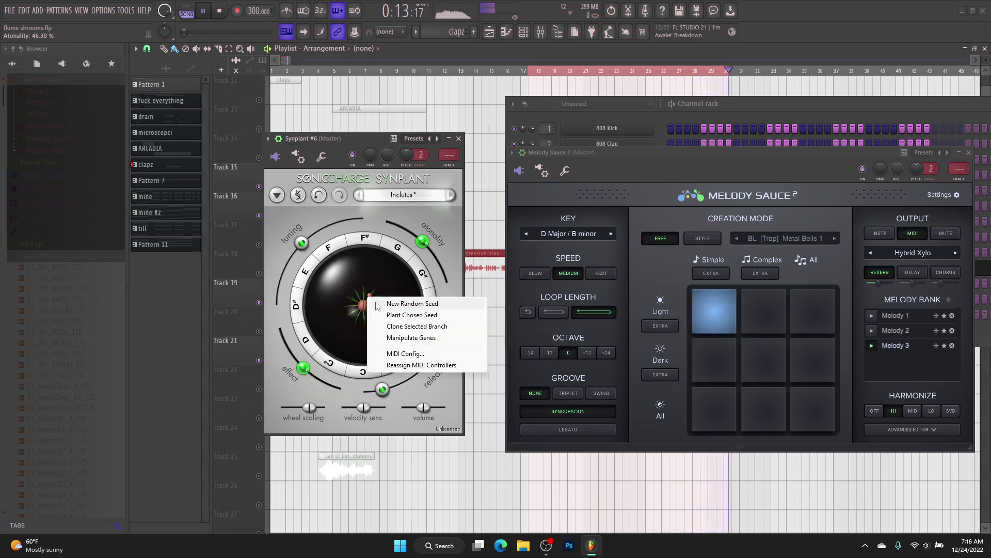
pyautogui.click(386, 303)
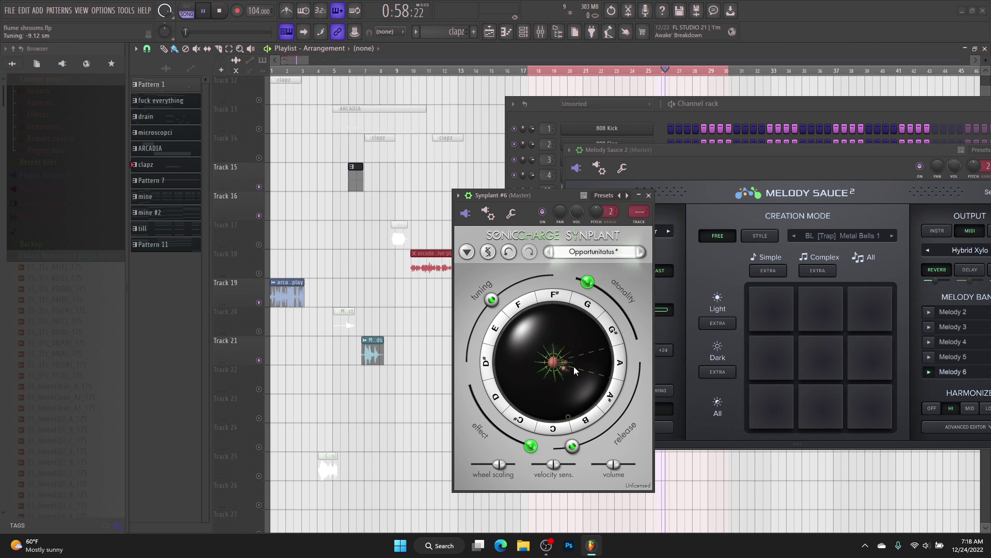
# - Generate a random seed from the Opportunitatus patch, then undo it
pyautogui.rightClick(576, 362)
pyautogui.click(581, 371)
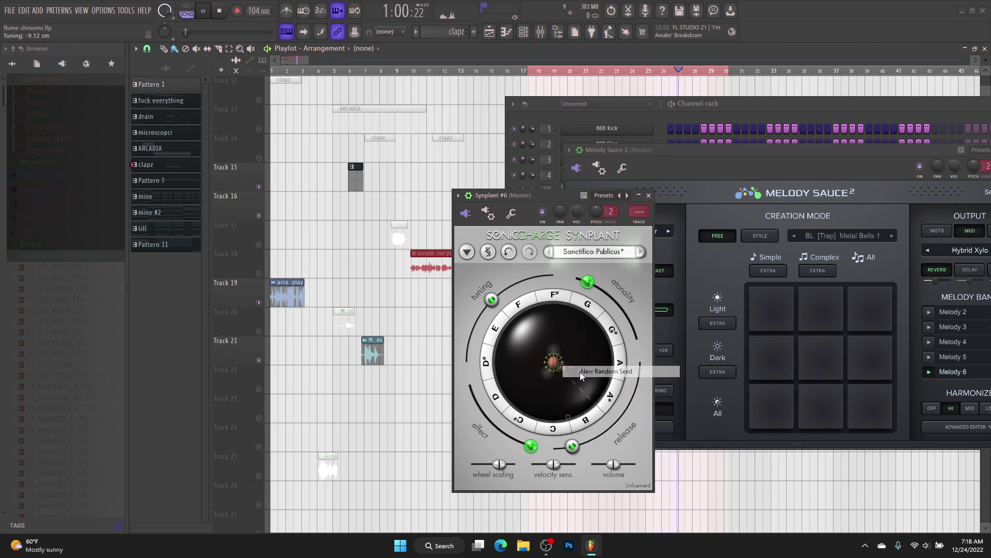
pyautogui.click(507, 254)
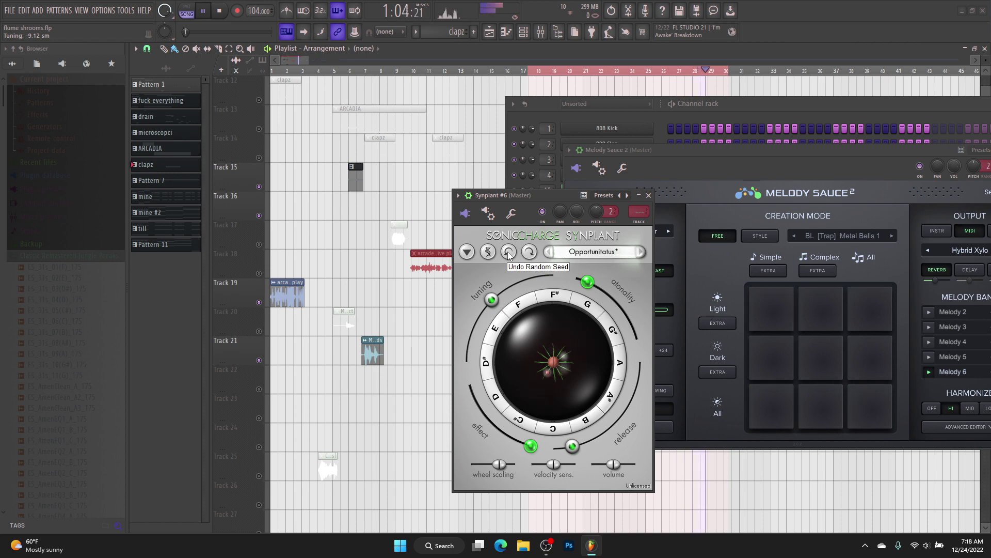
# - Generate several random seeds in succession from the bulb's centre, listening to each with the melody
pyautogui.click(557, 364)
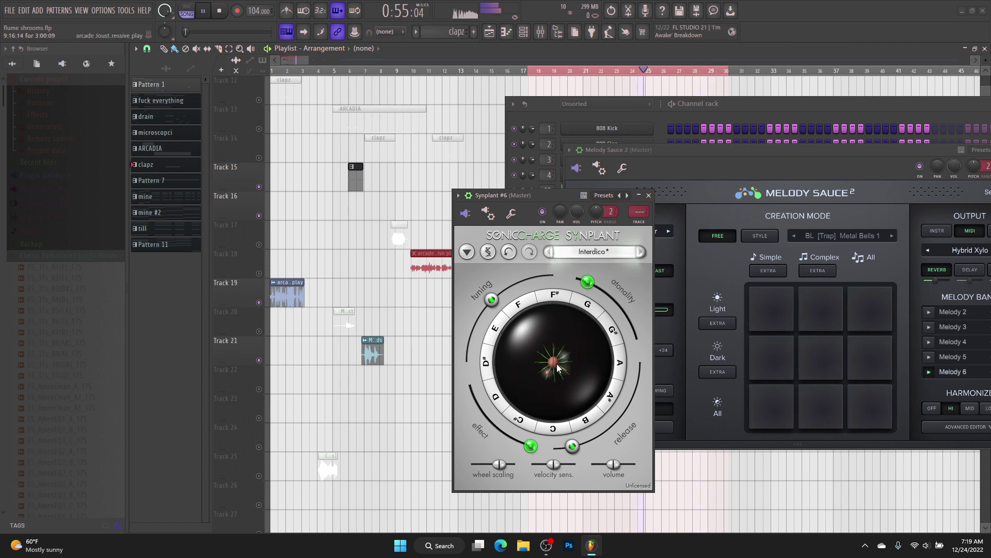
pyautogui.rightClick(557, 367)
pyautogui.click(593, 370)
pyautogui.rightClick(558, 367)
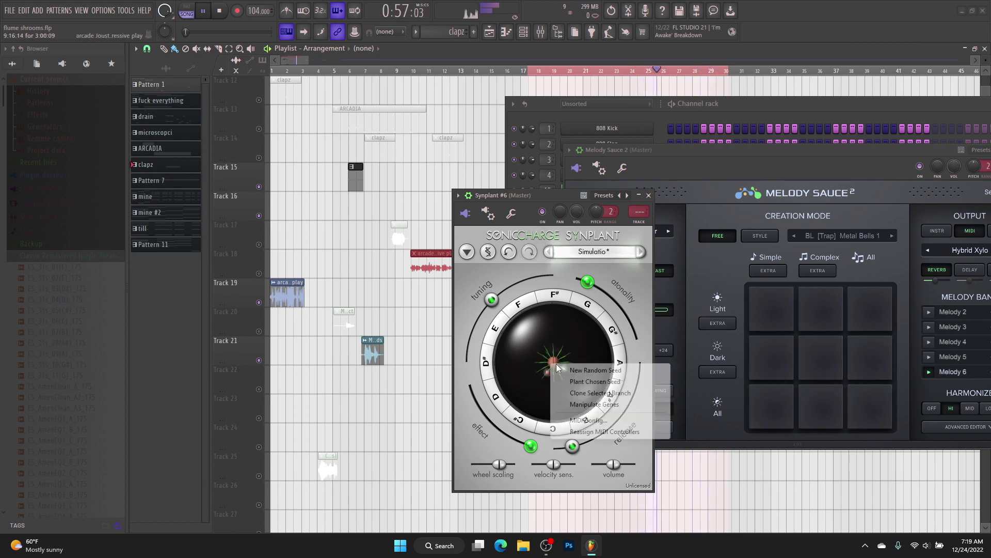
pyautogui.click(575, 371)
pyautogui.rightClick(558, 366)
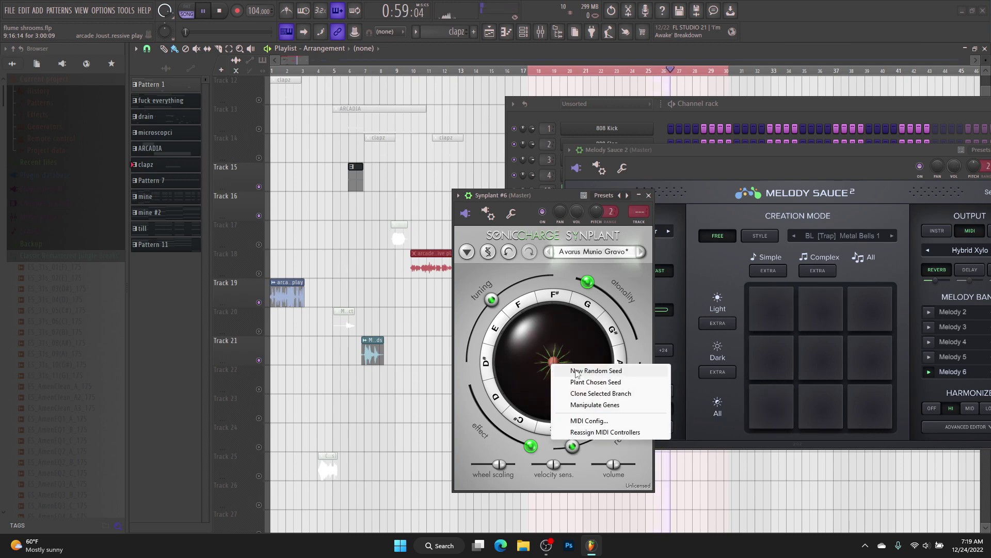
pyautogui.click(576, 370)
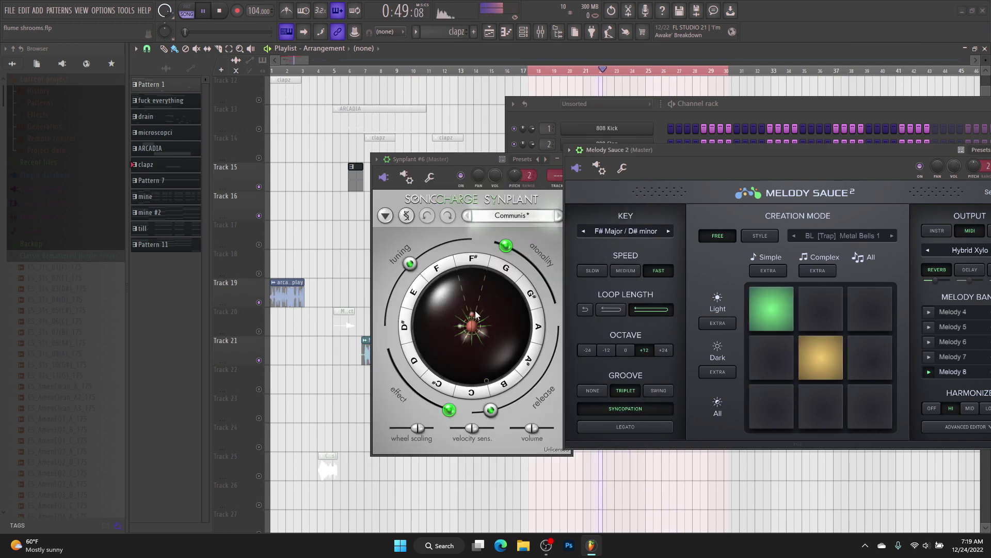
# - Move the Melody Sauce 2 window clear of Synplant #6 and replace the Communis patch with a new random seed
pyautogui.moveTo(655, 170); pyautogui.dragTo(765, 181)
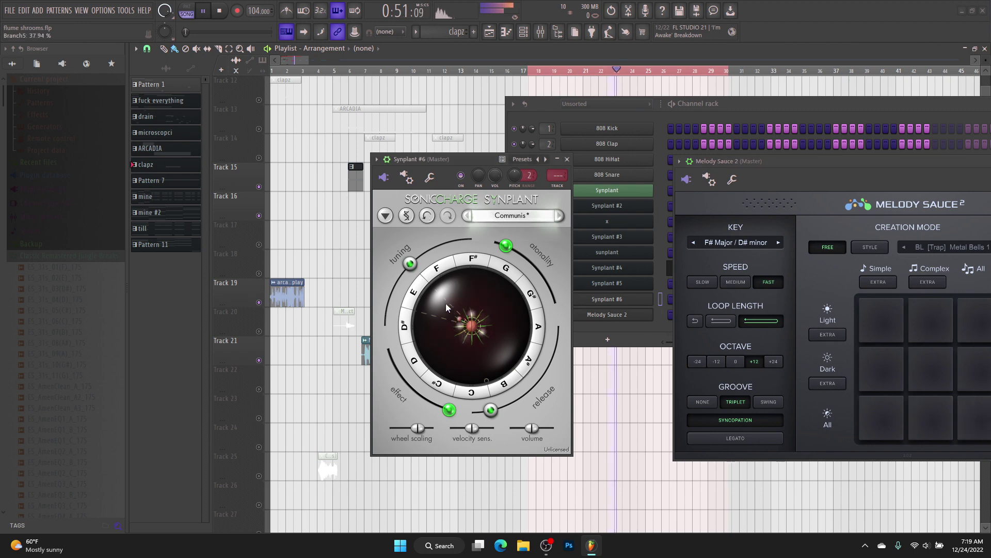
pyautogui.rightClick(490, 319)
pyautogui.click(513, 324)
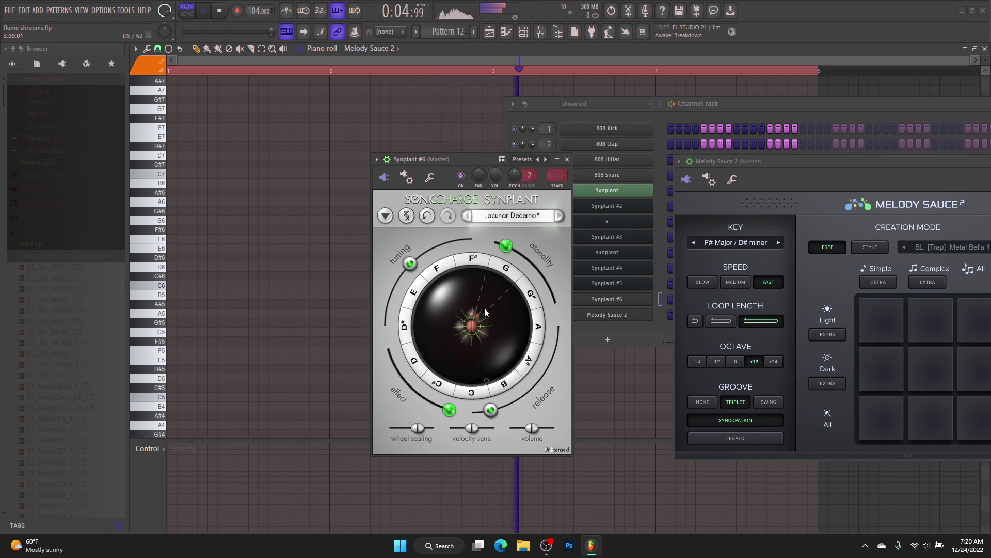
# - Raise the atonality to its maximum and shift the effect amount toward the opposite end of its range before stopping playback
pyautogui.moveTo(506, 246); pyautogui.dragTo(553, 305)
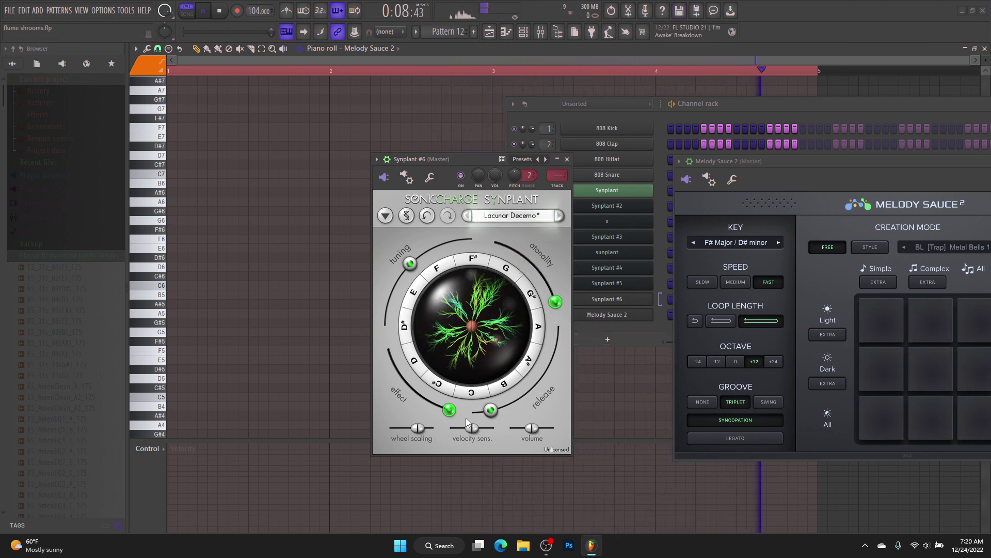
pyautogui.moveTo(449, 409); pyautogui.dragTo(395, 359)
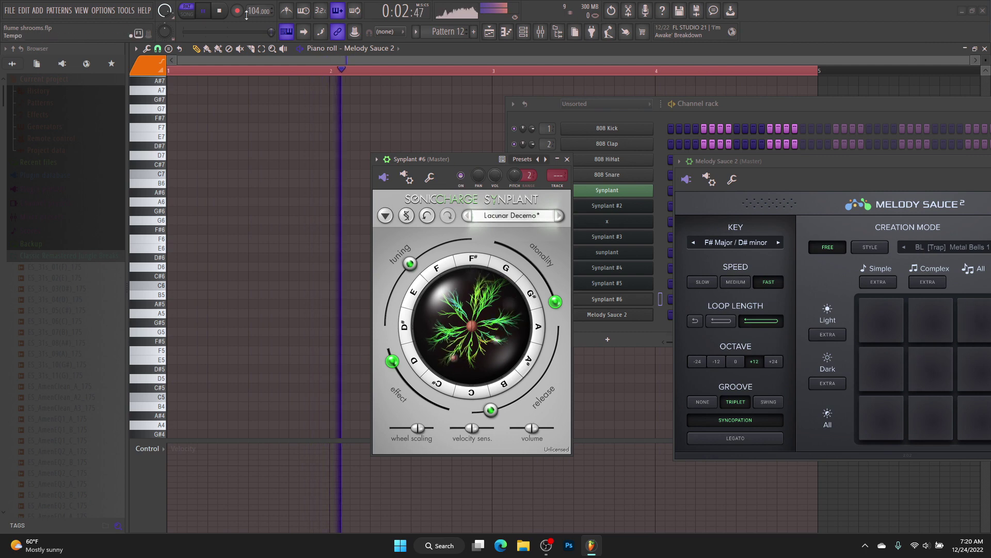
pyautogui.click(219, 10)
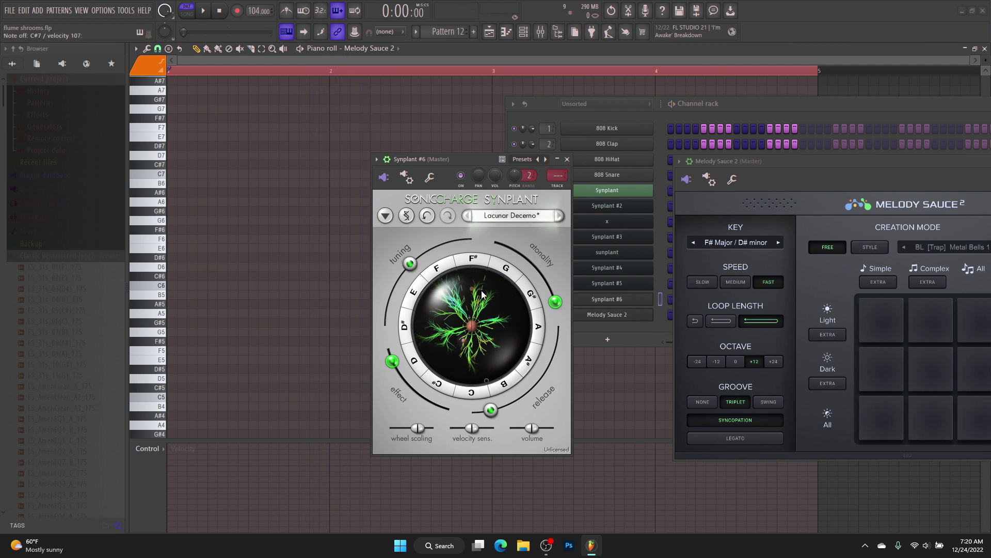
# - With playback stopped, generate further random seeds and audition them by playing single notes
pyautogui.click(473, 324)
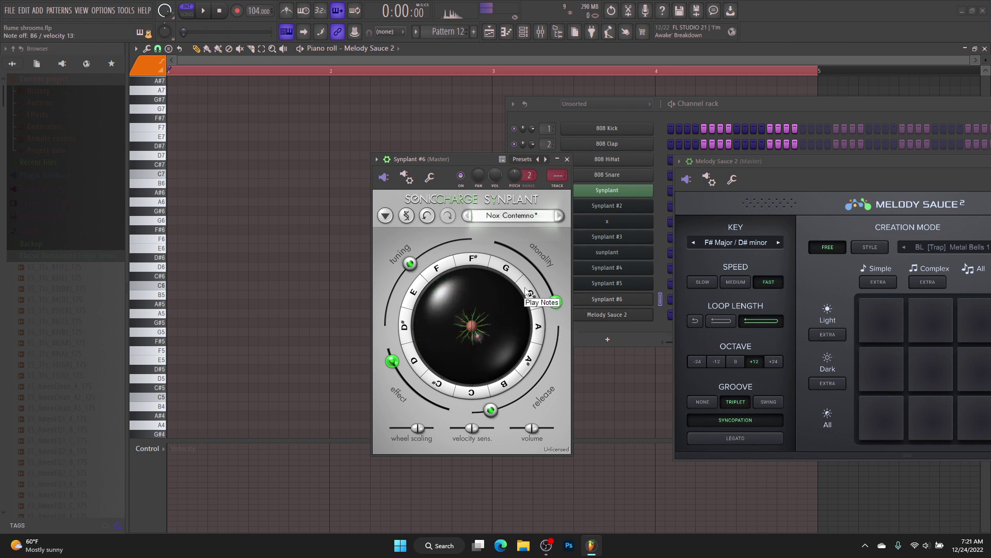
pyautogui.click(478, 313)
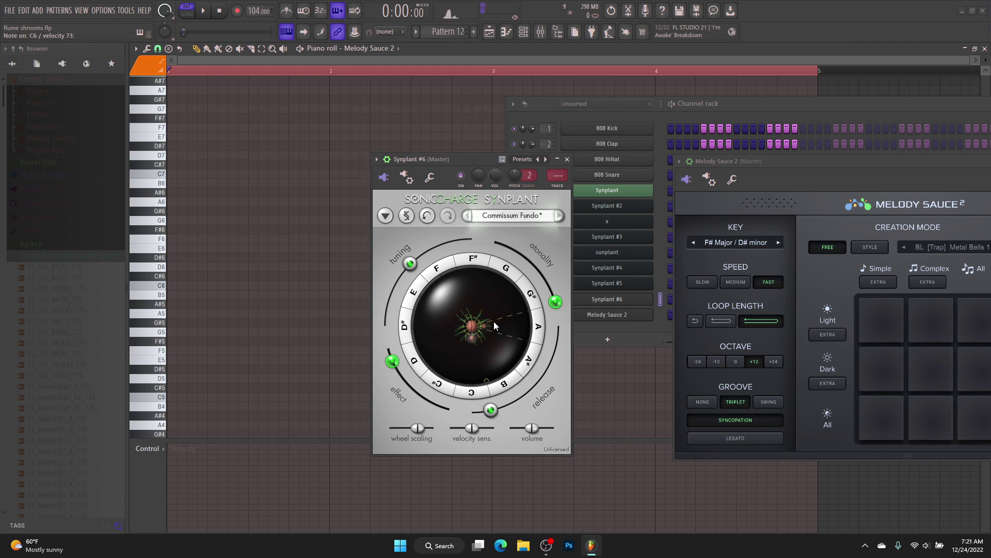
pyautogui.click(493, 321)
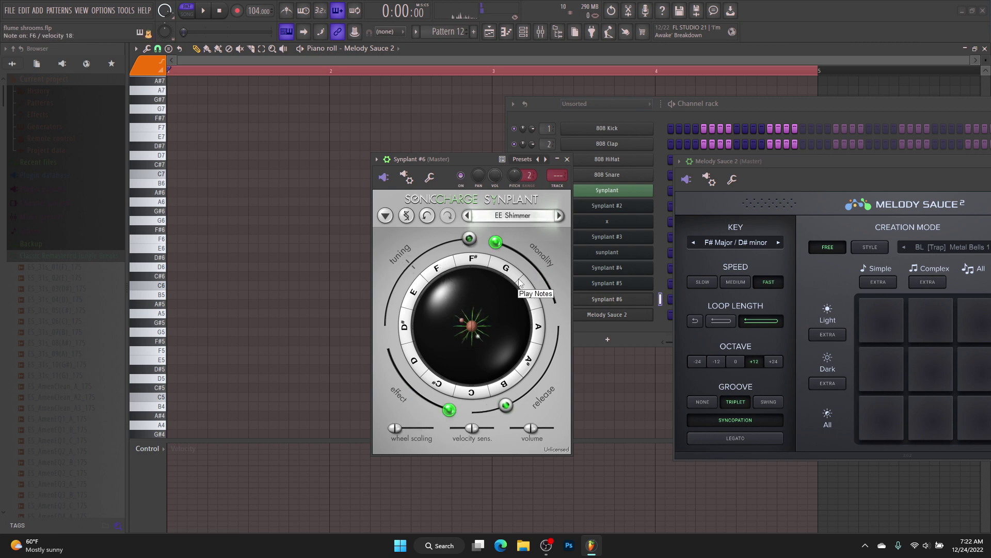
# - Starting from the EE Shimmer preset, generate a long series of random seeds, playing test notes on each
pyautogui.click(503, 329)
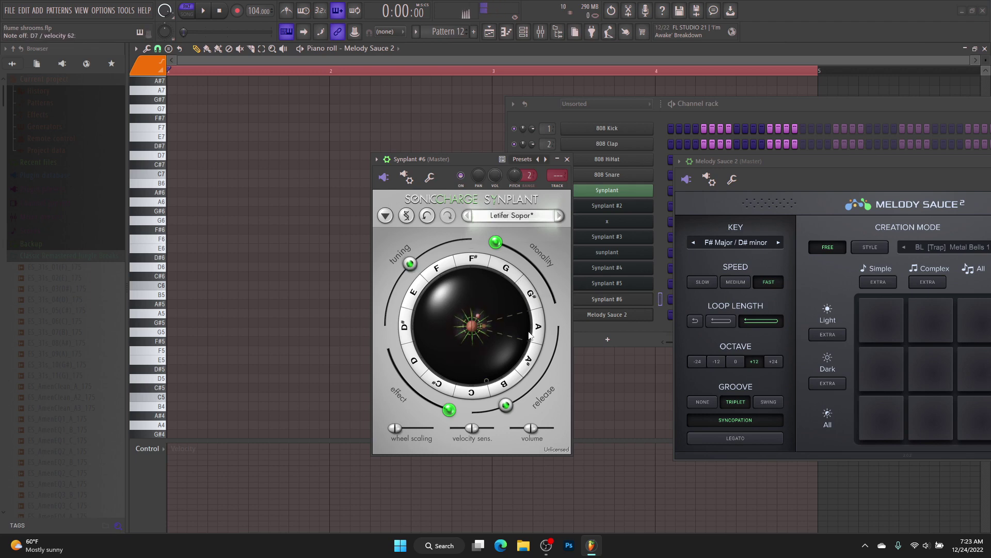
pyautogui.rightClick(480, 328)
pyautogui.click(508, 326)
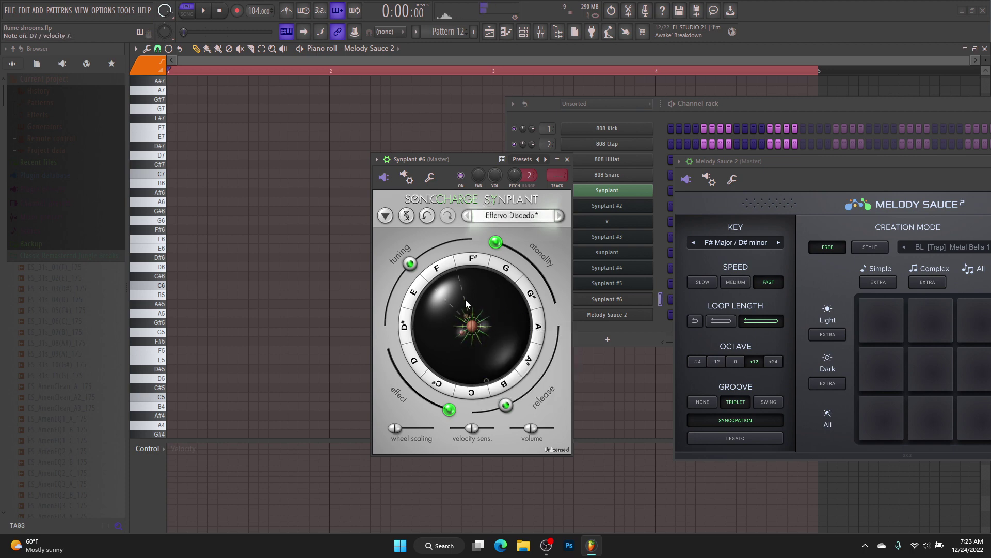
pyautogui.rightClick(471, 323)
pyautogui.click(506, 328)
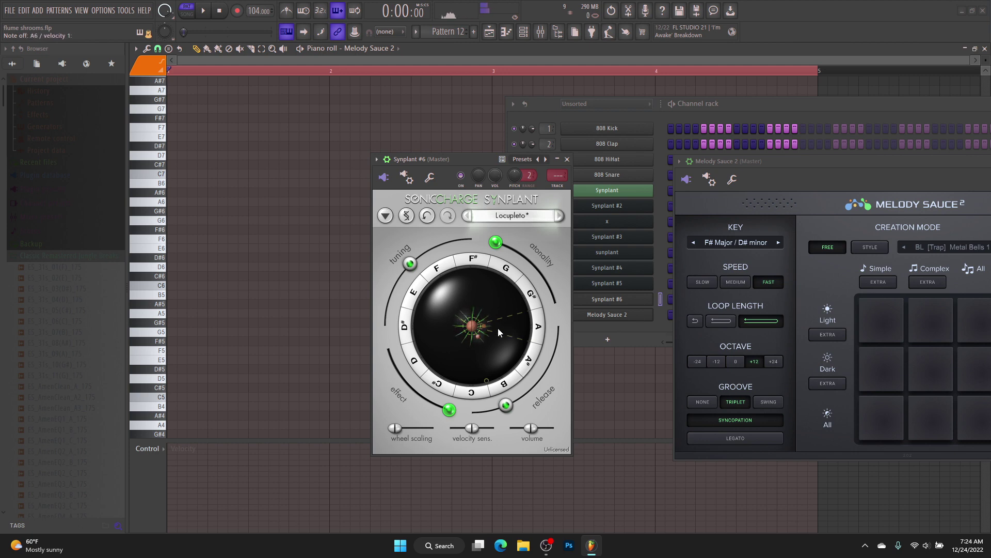
pyautogui.rightClick(497, 327)
pyautogui.click(497, 335)
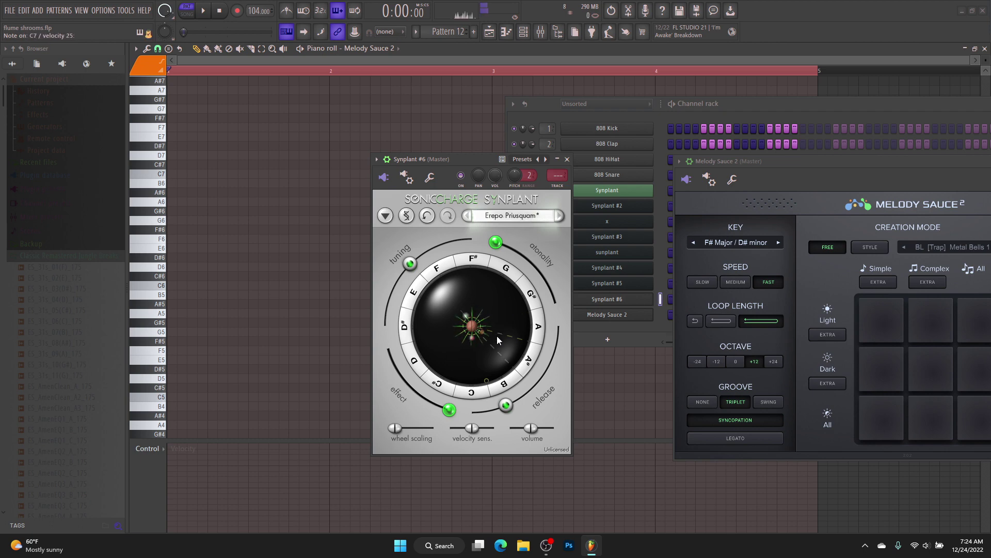
pyautogui.click(497, 336)
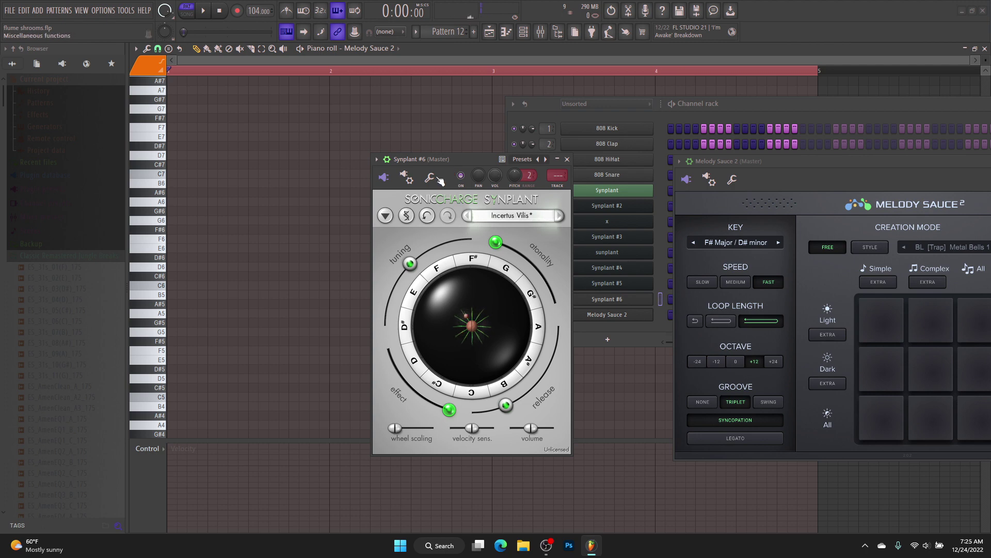
pyautogui.click(471, 324)
pyautogui.click(484, 335)
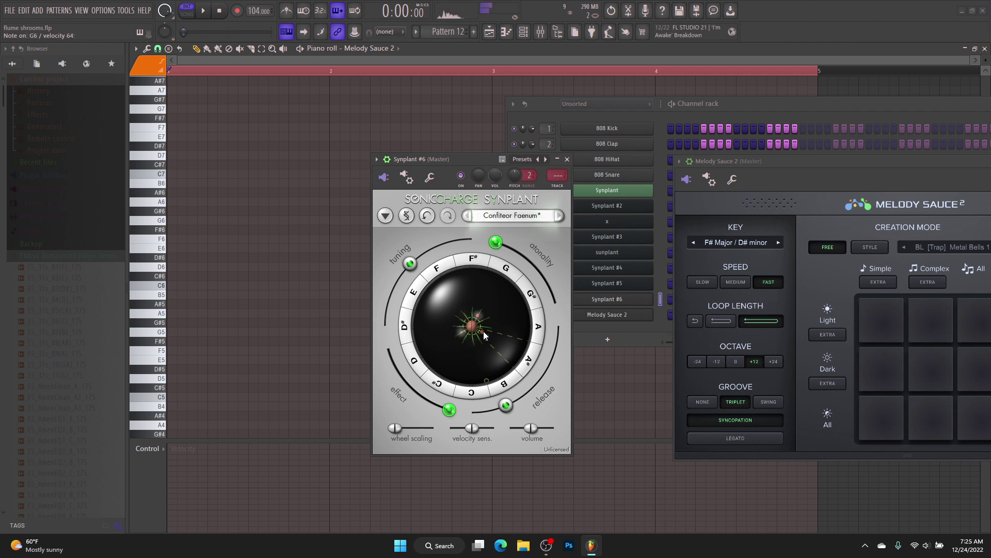
pyautogui.click(472, 324)
pyautogui.click(492, 340)
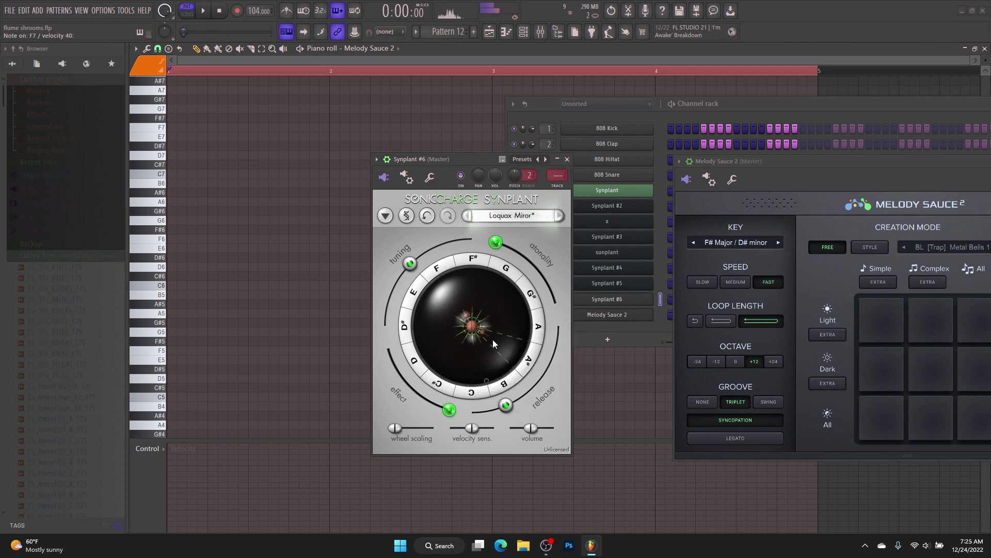
pyautogui.click(471, 326)
pyautogui.click(498, 336)
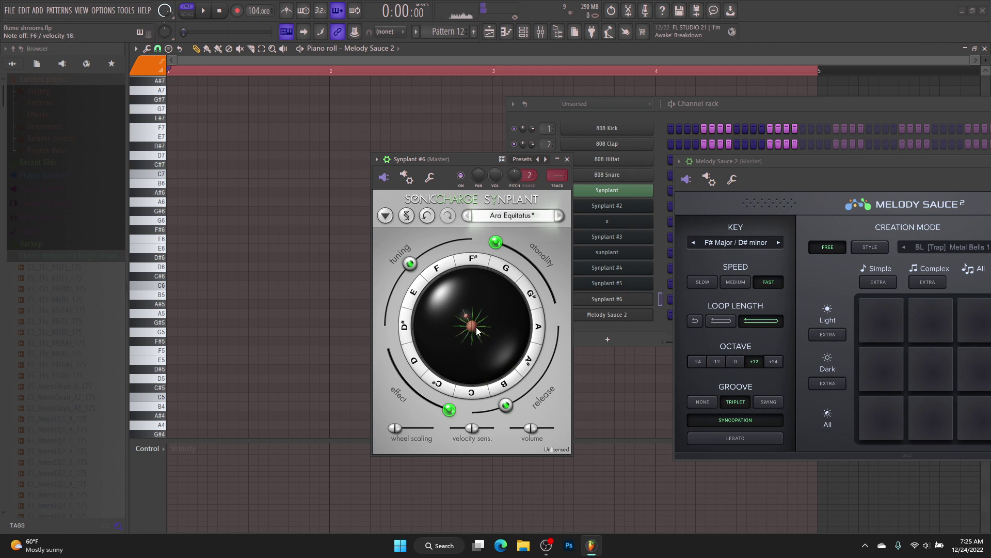
pyautogui.click(476, 329)
pyautogui.click(486, 326)
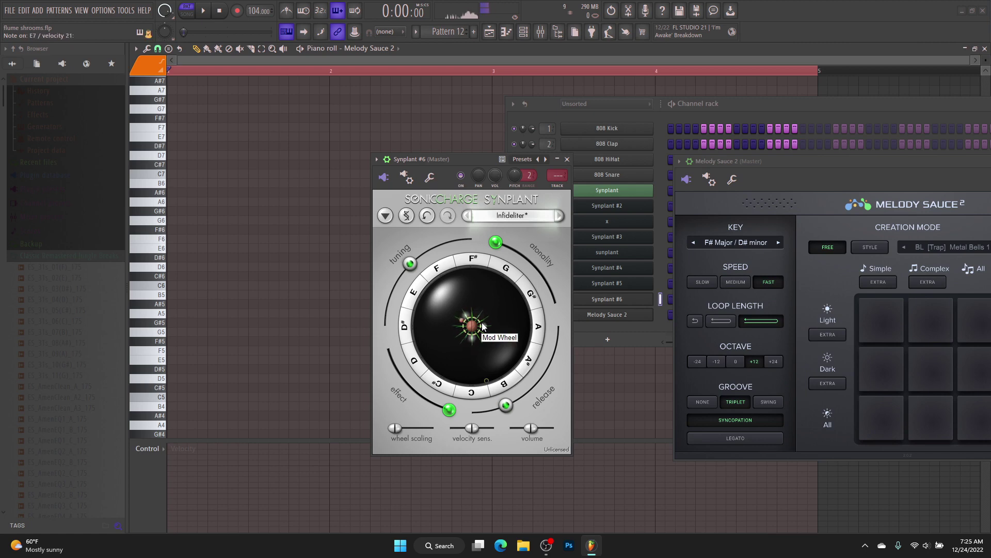
pyautogui.click(483, 326)
pyautogui.click(491, 323)
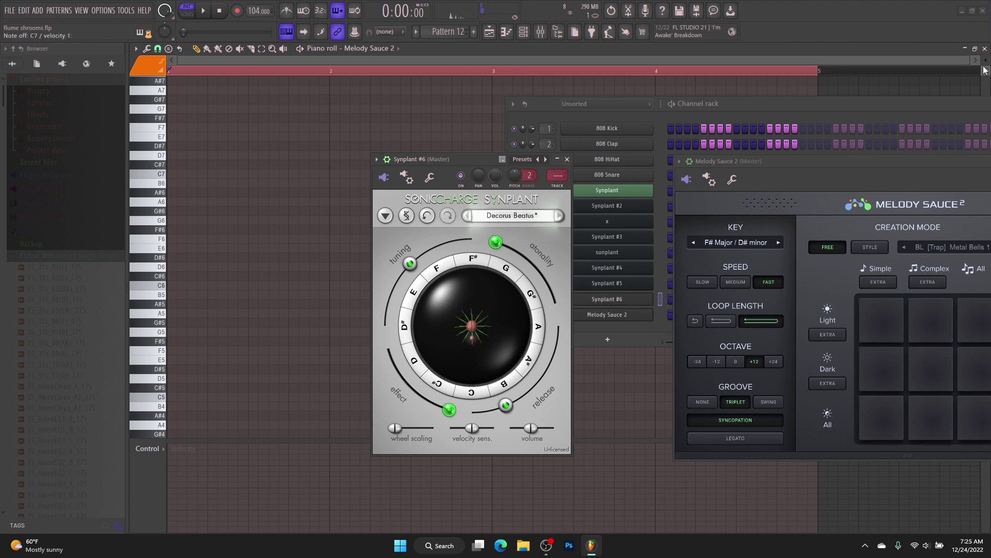
# - Close the piano roll, then move the channel rack and Synplant #6 windows aside to reveal the playlist around Track 29
pyautogui.click(985, 48)
pyautogui.scroll(-4, 406, 129)
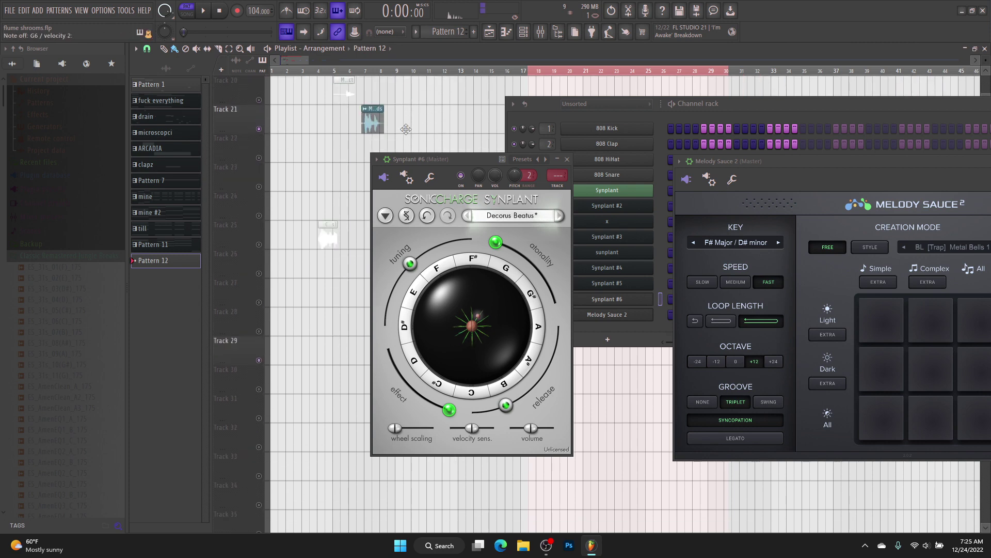
pyautogui.click(610, 107)
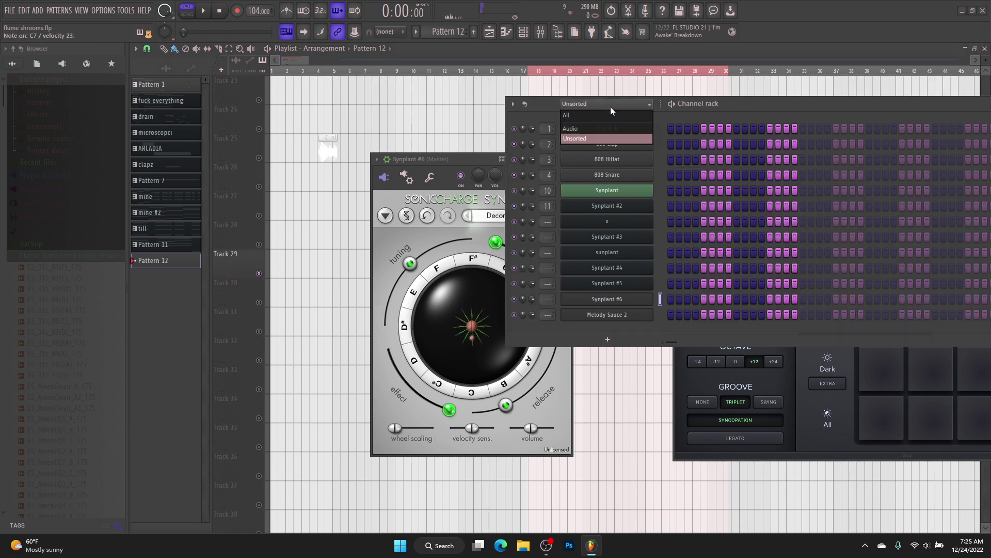
pyautogui.click(732, 110)
pyautogui.moveTo(733, 110); pyautogui.dragTo(934, 195)
pyautogui.moveTo(482, 158); pyautogui.dragTo(617, 203)
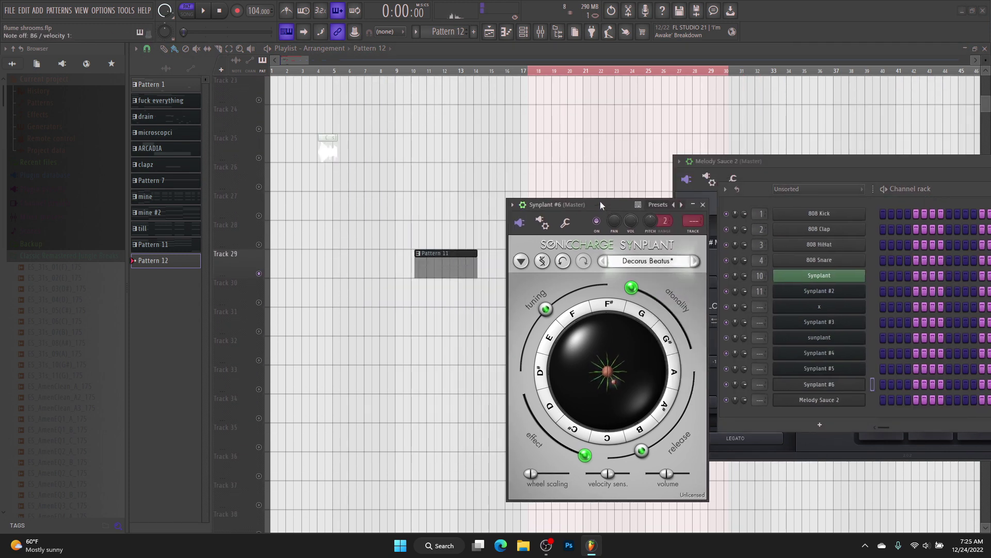
pyautogui.scroll(-2, 519, 144)
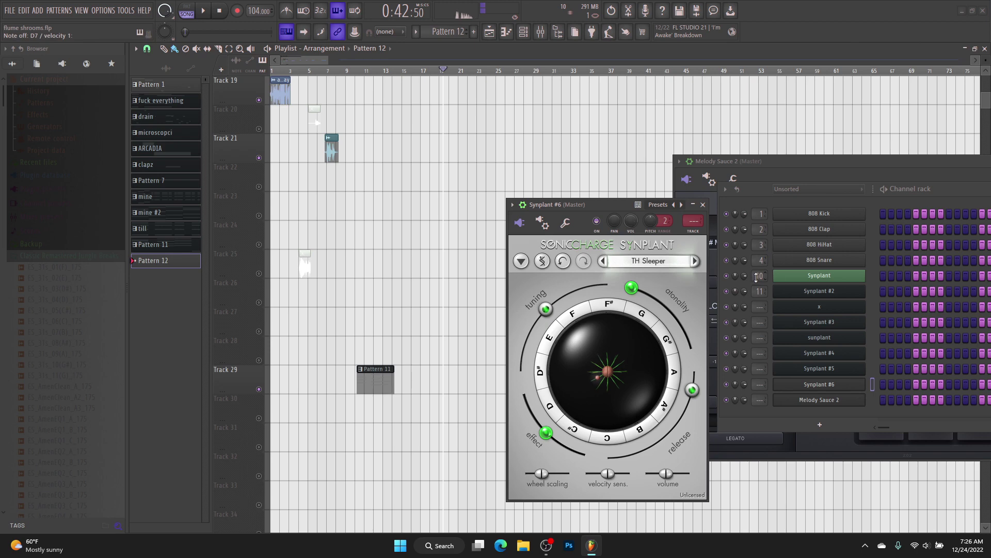
# - Generate three new random seeds in Synplant #6, auditioning each with played notes
pyautogui.rightClick(609, 374)
pyautogui.click(621, 377)
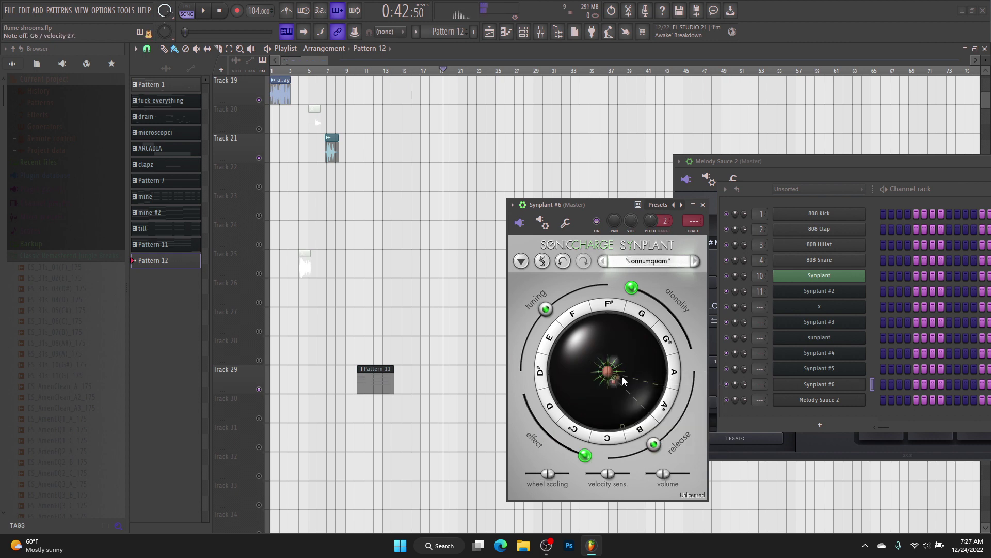
pyautogui.rightClick(604, 376)
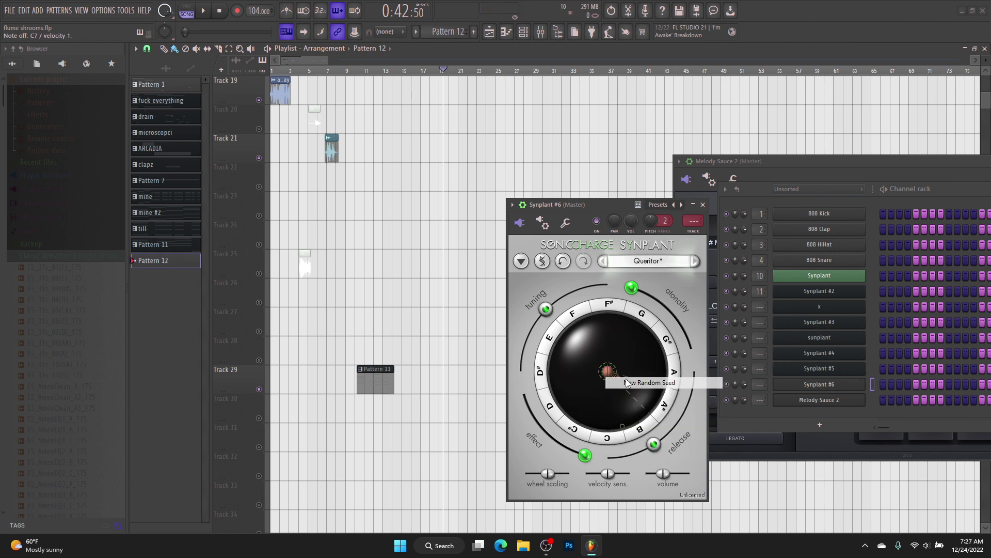
pyautogui.click(619, 378)
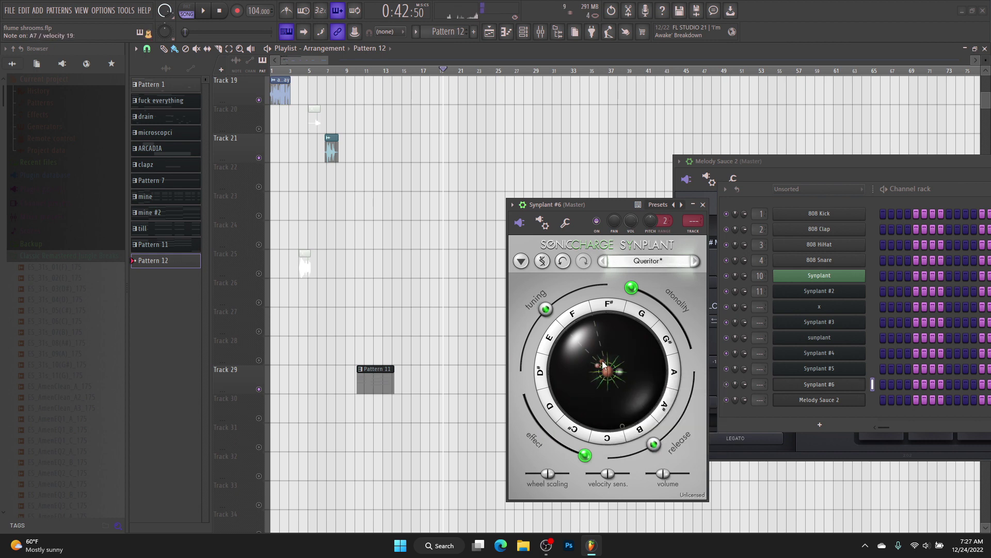
pyautogui.rightClick(605, 374)
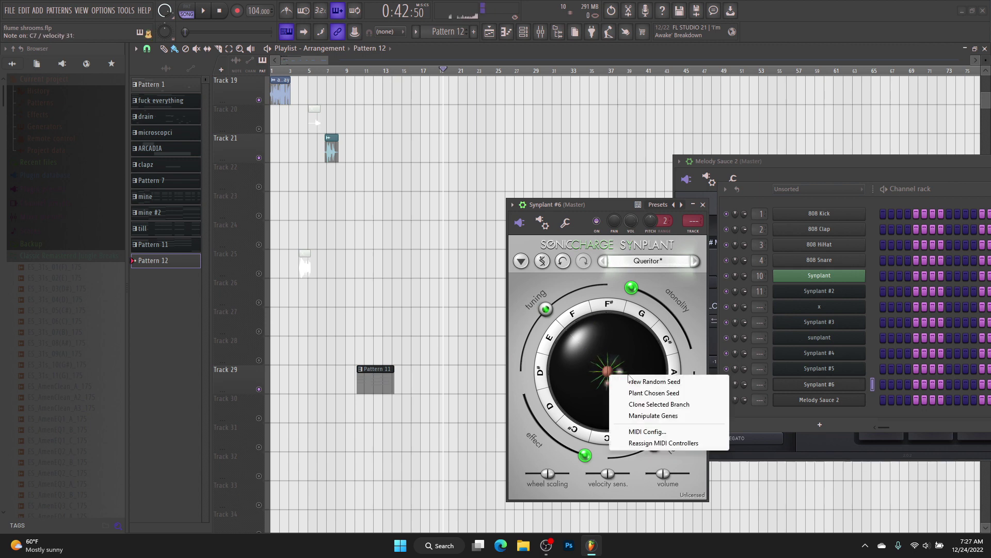
pyautogui.click(631, 379)
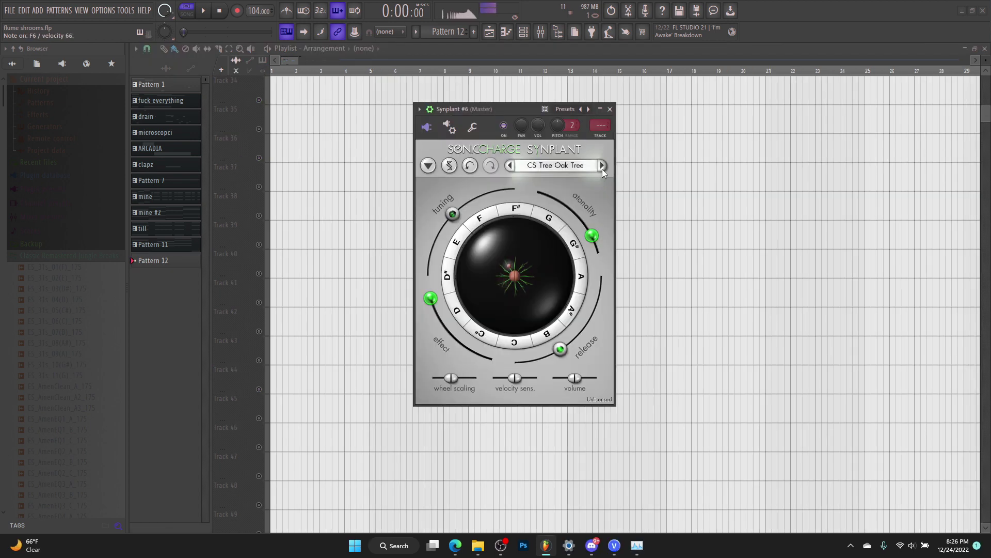
# - Audition the next bass patches in Synplant and load EE Wave from the Pads category of the factory patches
pyautogui.click(602, 169)
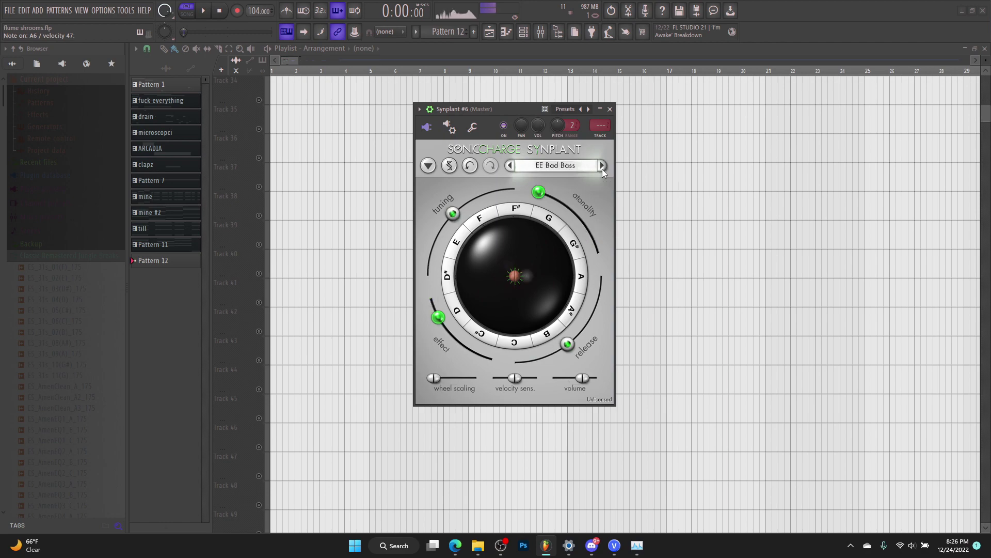
pyautogui.click(568, 165)
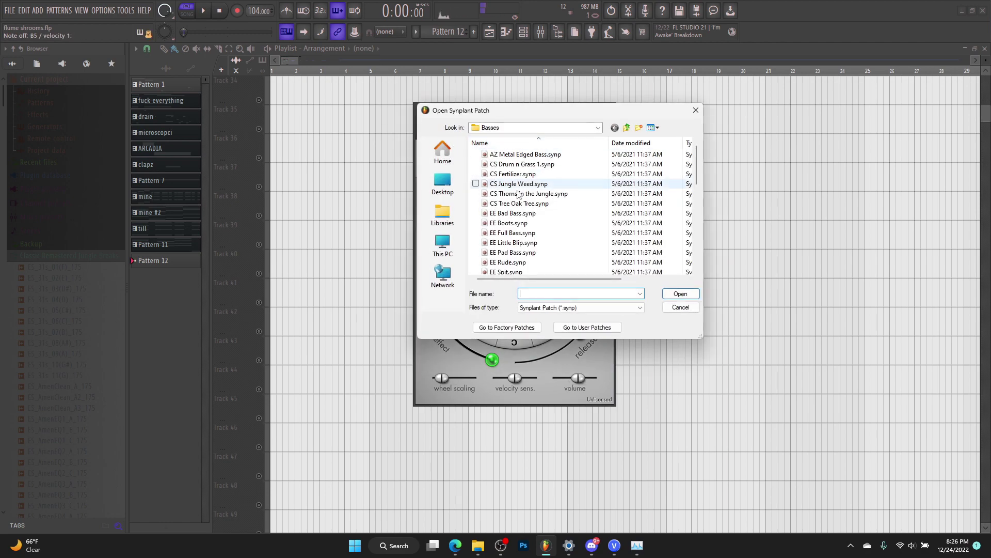
pyautogui.click(626, 127)
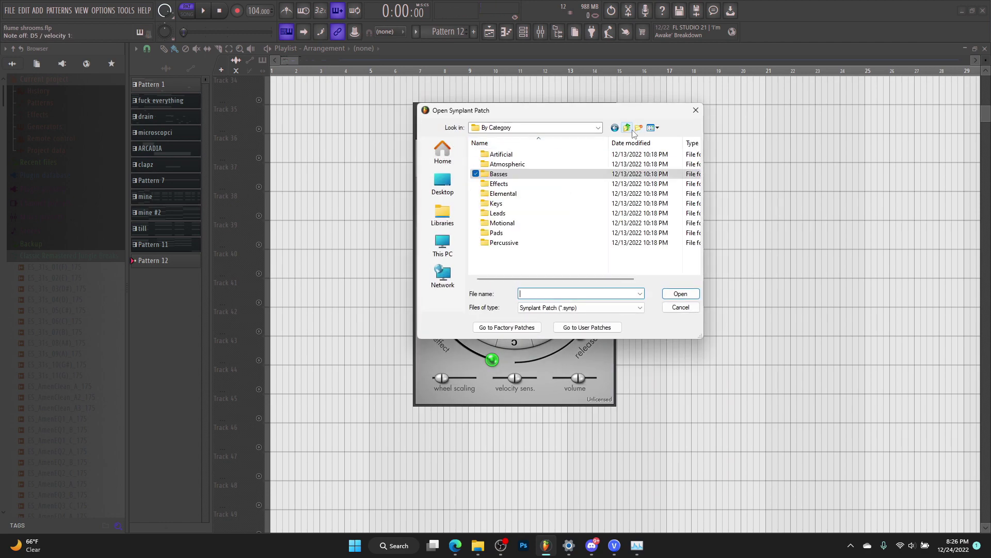
pyautogui.doubleClick(499, 233)
pyautogui.doubleClick(500, 233)
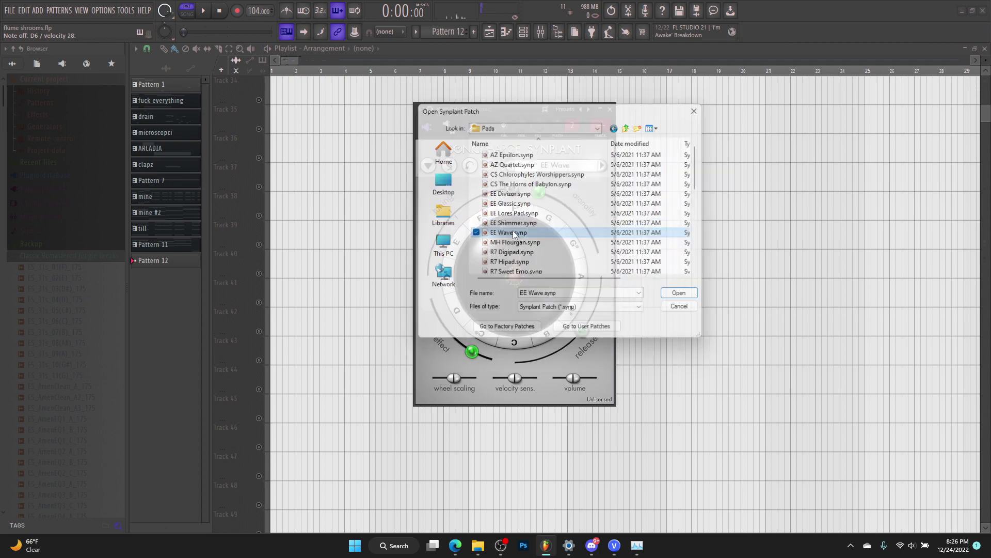
# - Step forward through the pad patches after EE Wave, including MH Flourgan, R7 Digipad, R7 Hipad and R7 Sweet Emo, playing notes on each
pyautogui.click(602, 165)
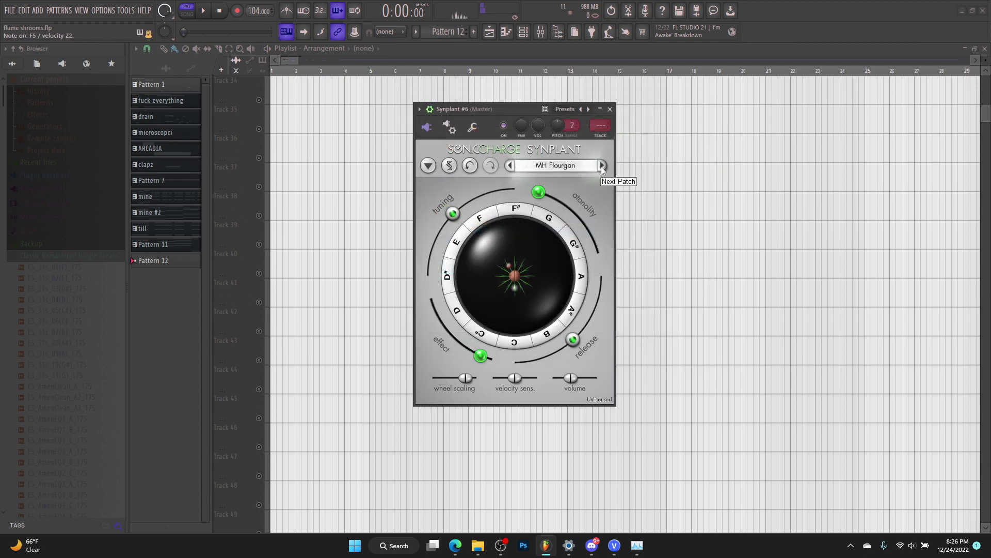
pyautogui.click(602, 166)
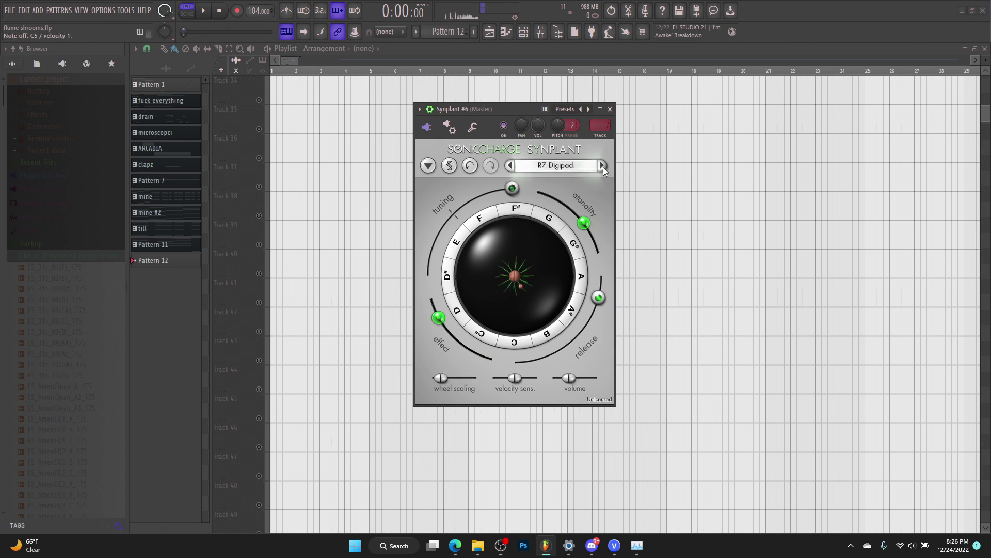
pyautogui.click(538, 194)
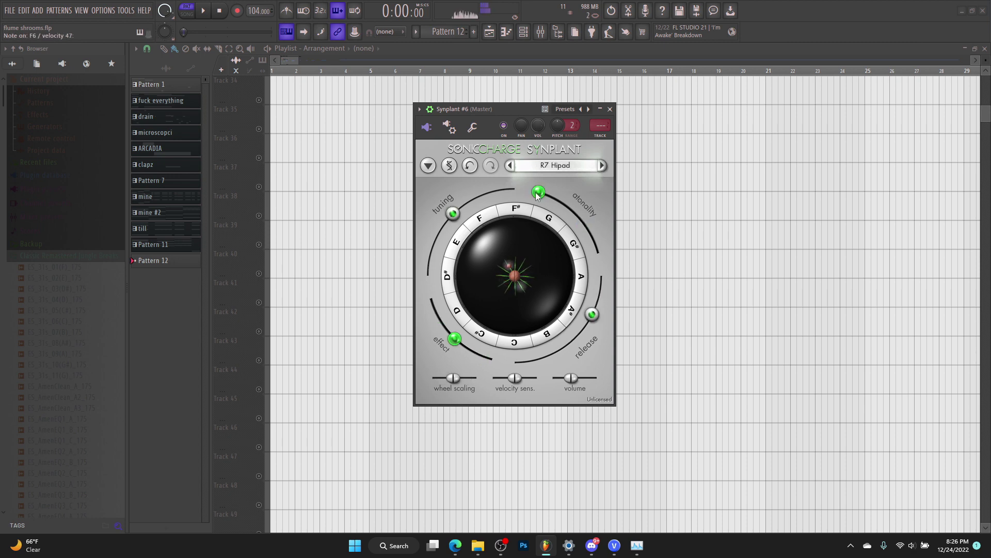
pyautogui.click(602, 165)
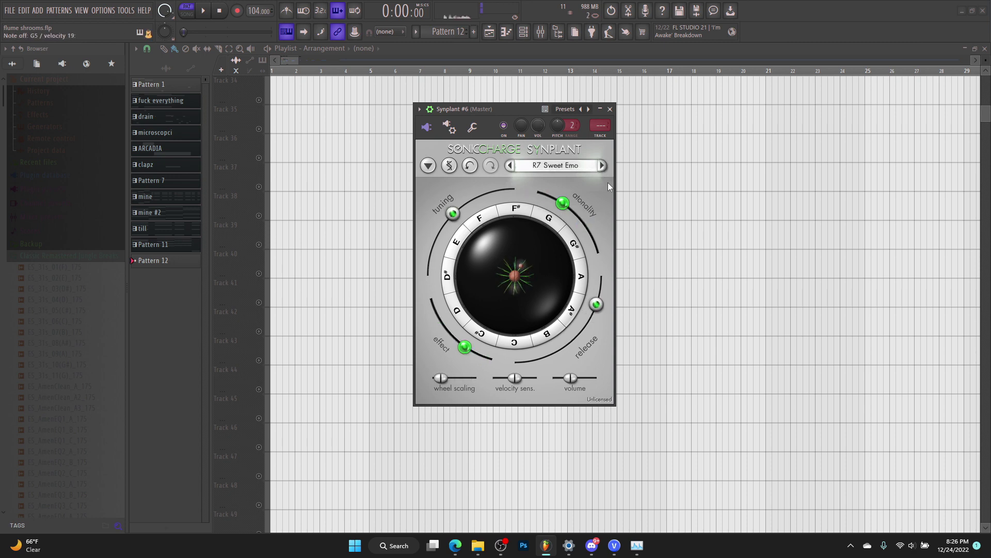
pyautogui.click(603, 166)
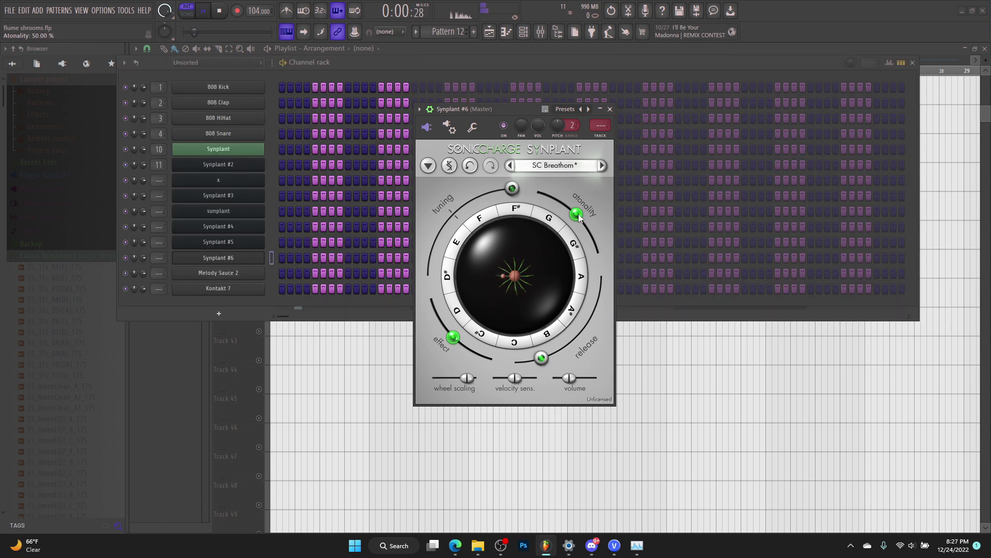
# - On the SC Breathom patch, raise the atonality, set the effect to about -83%, lengthen the release and lower the tuning
pyautogui.moveTo(579, 217)
pyautogui.mouseDown()
pyautogui.moveTo(593, 251)
pyautogui.moveTo(590, 233)
pyautogui.mouseUp()
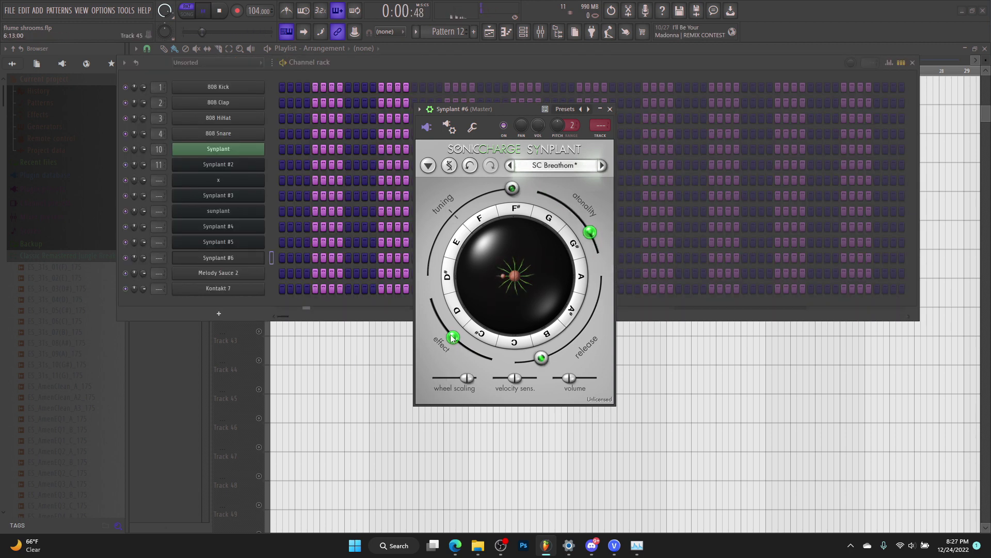
pyautogui.moveTo(452, 338); pyautogui.dragTo(434, 308)
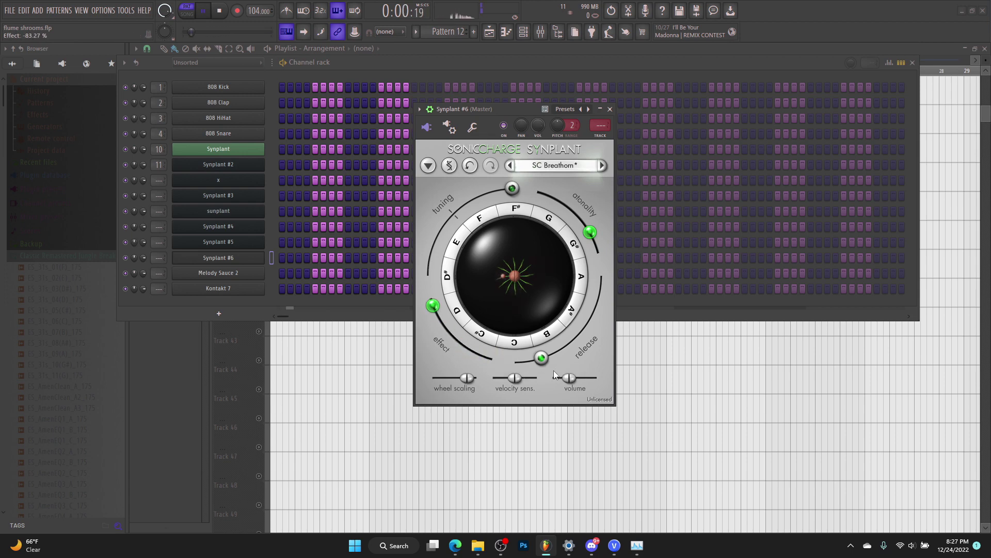
pyautogui.moveTo(543, 359); pyautogui.dragTo(615, 316)
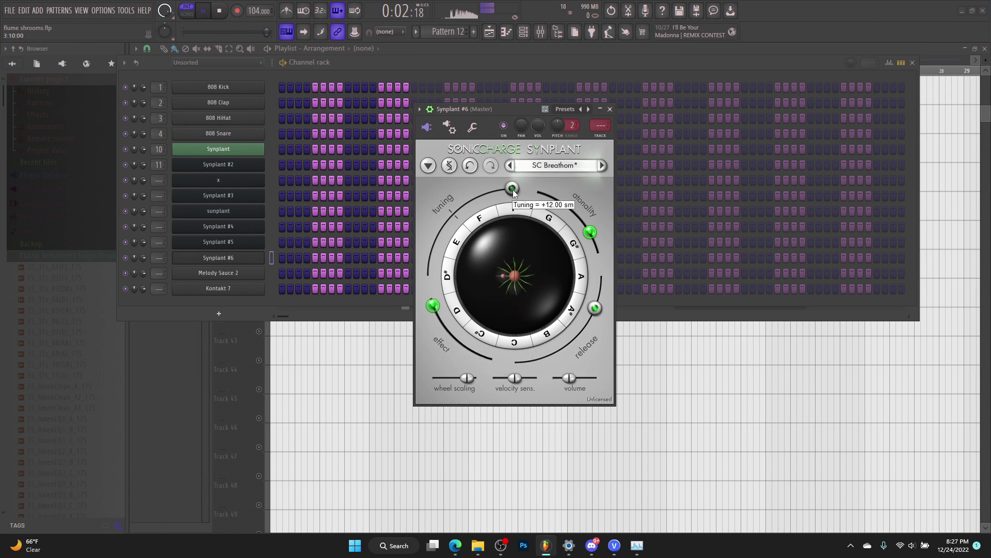
pyautogui.moveTo(511, 188); pyautogui.dragTo(460, 207)
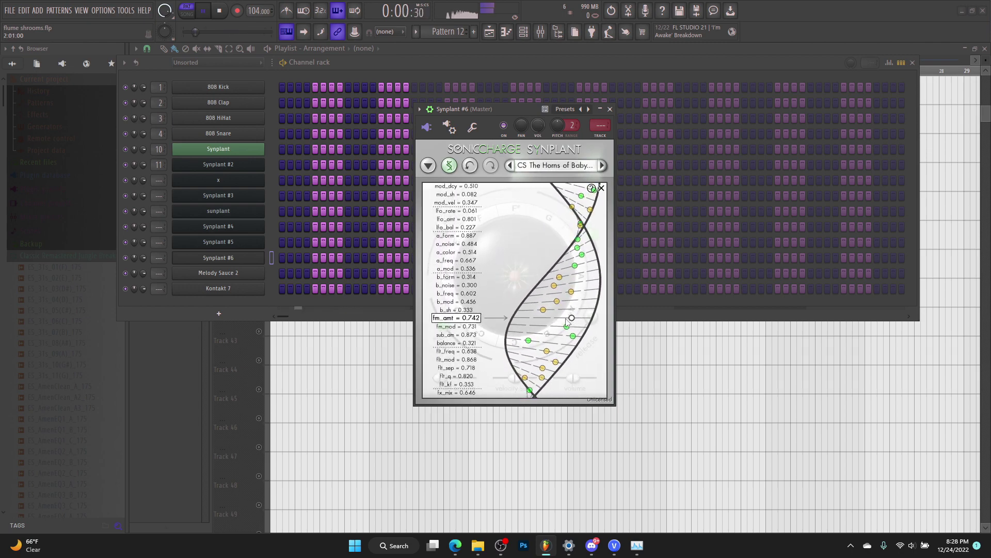
# - Edit the genes of the CS The Horns of Babylon patch, including fm_amt 0.620, a_form 0.125 and b_freq 0.318, and try undo and redo
pyautogui.moveTo(566, 325)
pyautogui.mouseDown()
pyautogui.moveTo(525, 325)
pyautogui.moveTo(592, 319)
pyautogui.moveTo(556, 321)
pyautogui.moveTo(568, 322)
pyautogui.mouseUp()
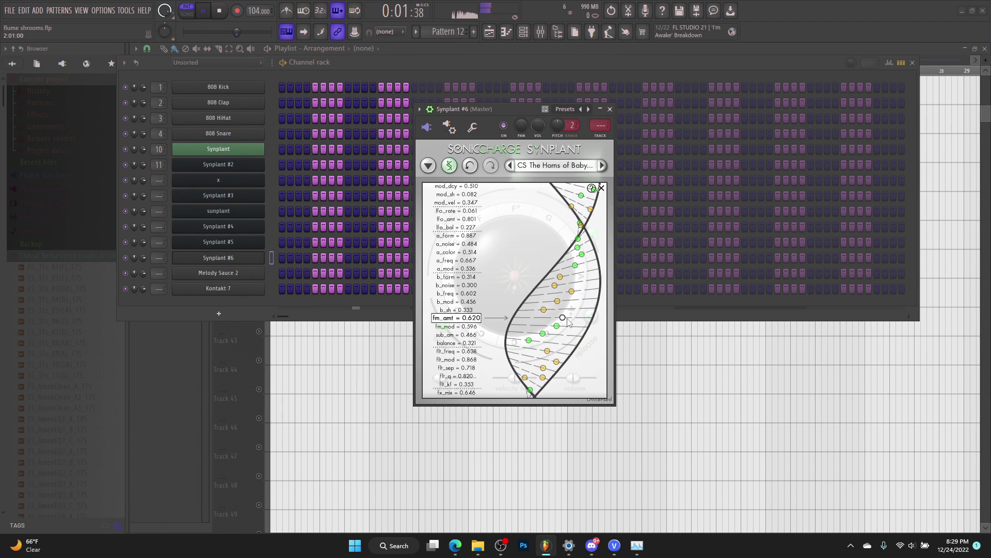
pyautogui.moveTo(585, 267); pyautogui.dragTo(570, 309)
pyautogui.moveTo(562, 274); pyautogui.dragTo(579, 277)
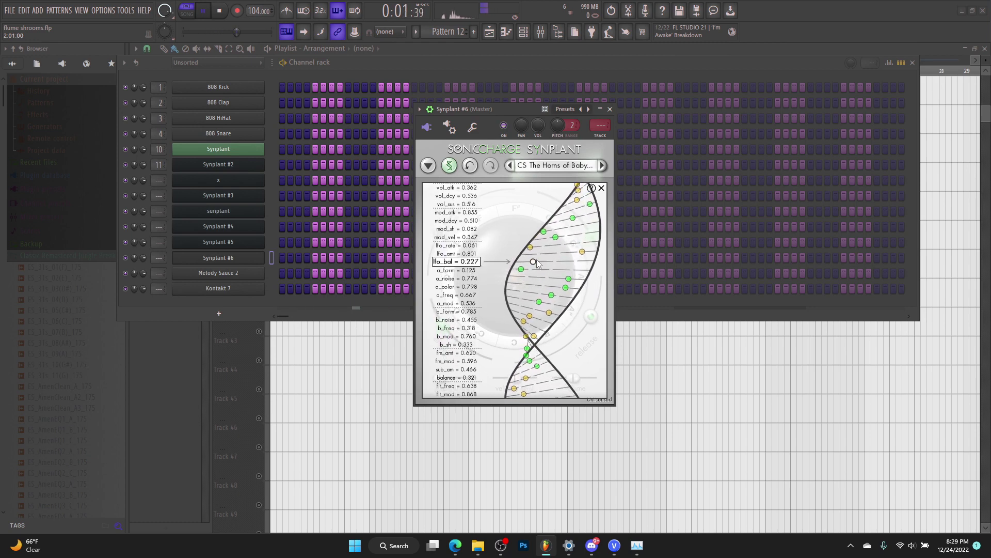
pyautogui.click(479, 167)
pyautogui.click(491, 165)
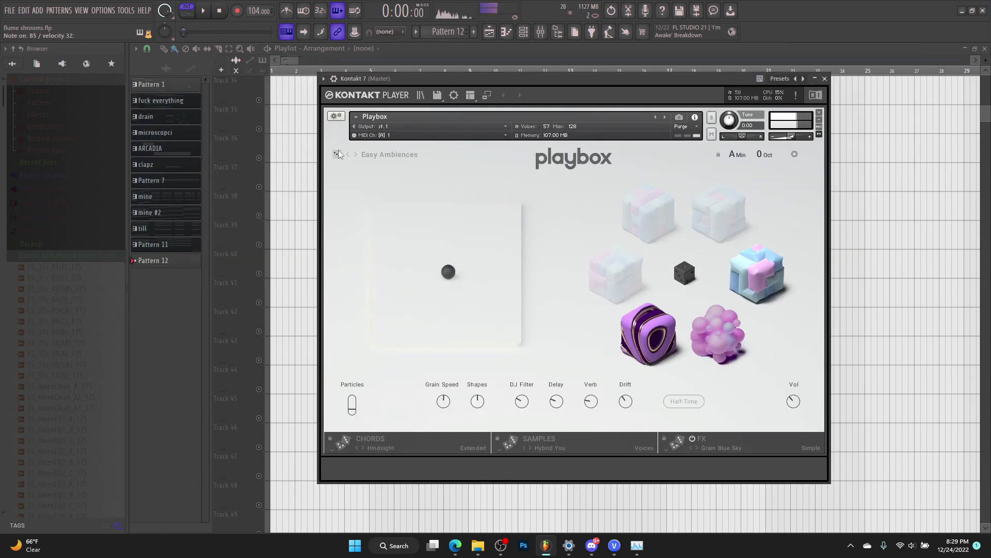
# - In Kontakt 7's Playbox, randomize the whole preset twice and the sample sets three times, auditioning the results with played notes
pyautogui.click(336, 154)
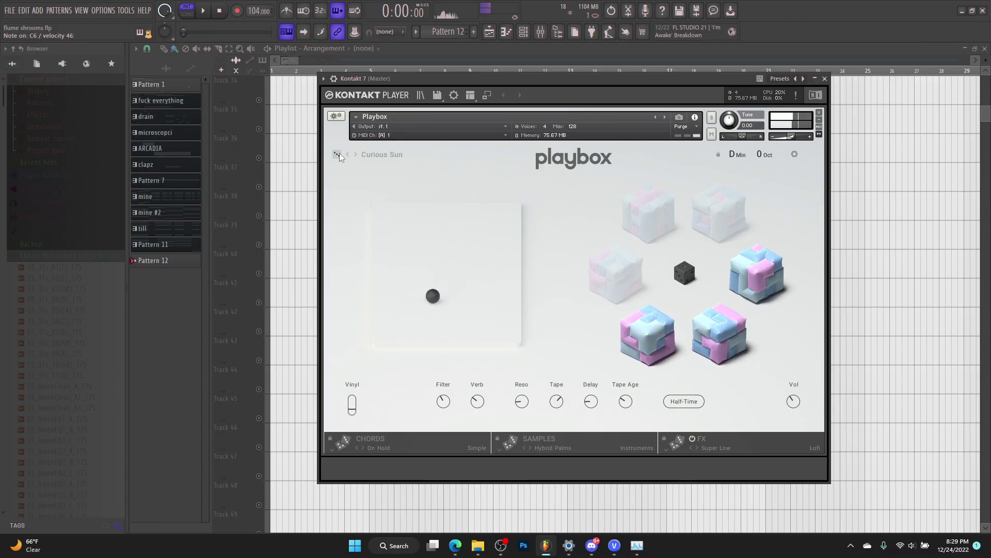
pyautogui.click(339, 154)
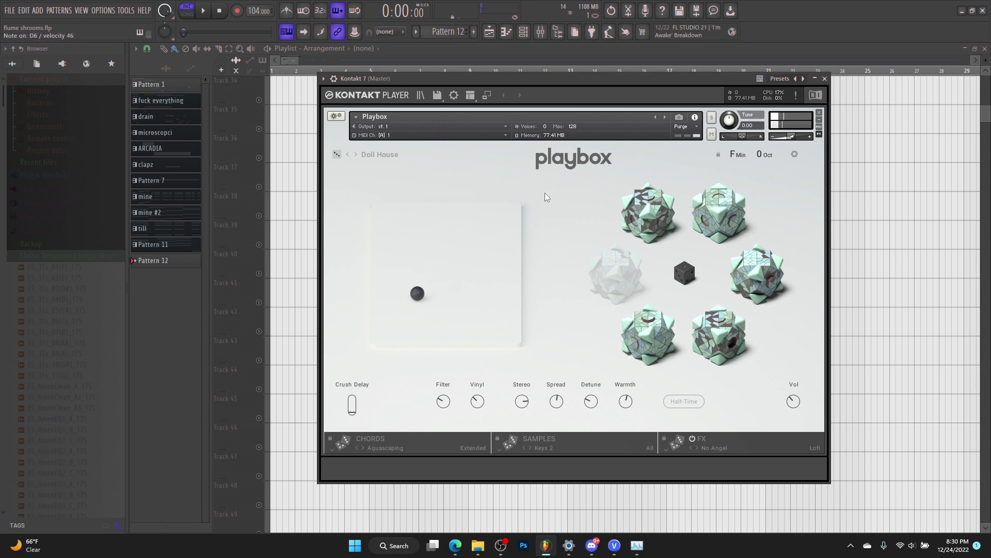
pyautogui.click(680, 266)
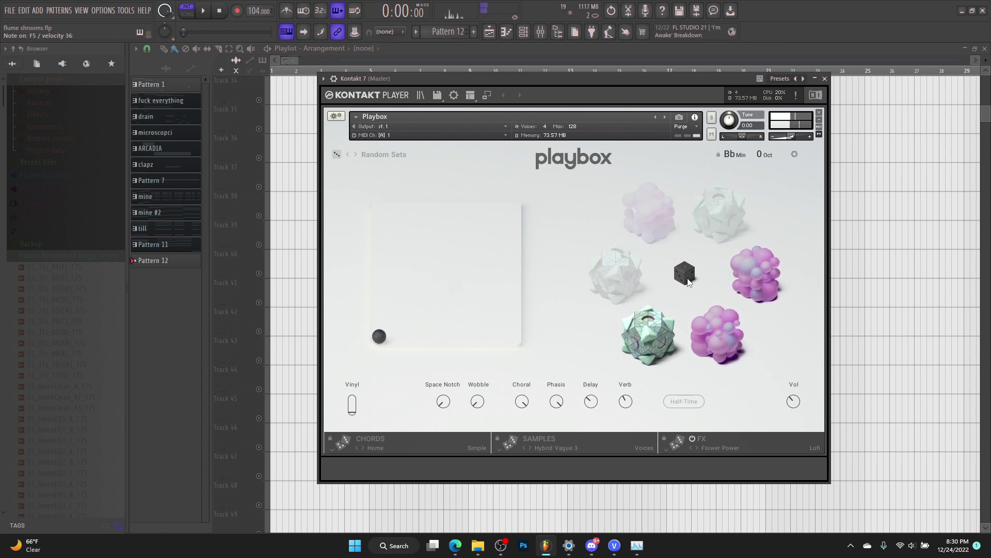
pyautogui.click(688, 275)
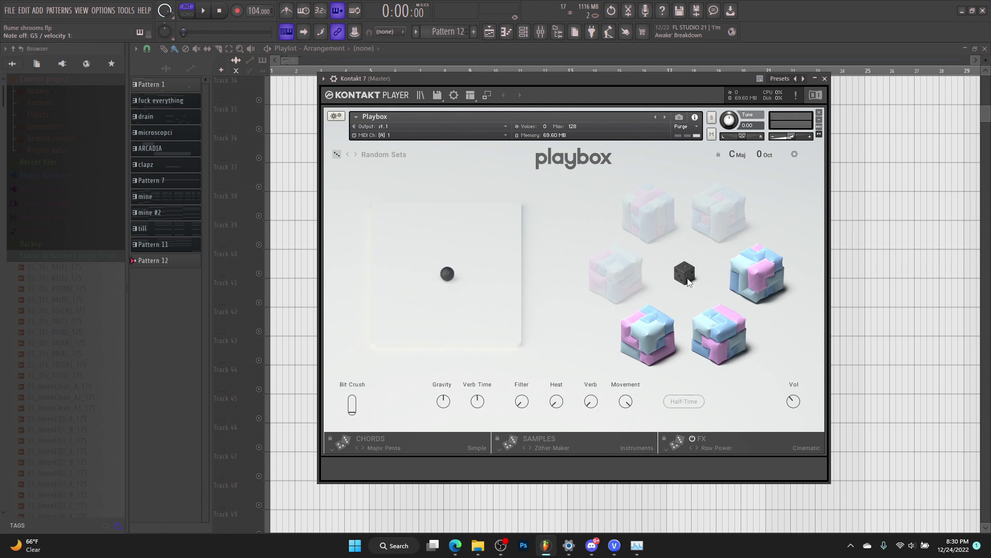
pyautogui.click(688, 277)
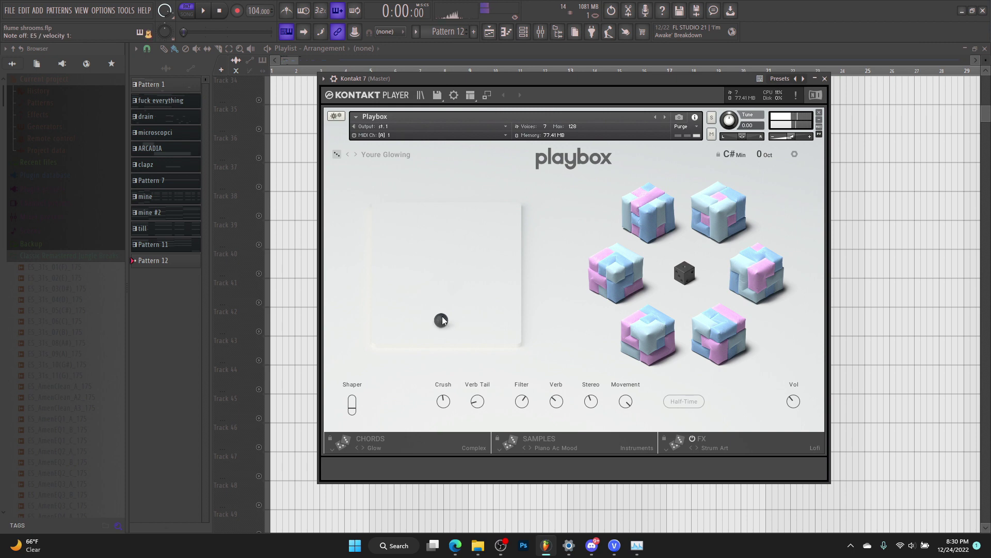
# - On the Youre Glowing preset, move the XY pad's ball around and randomize the chords and the samples
pyautogui.moveTo(443, 319); pyautogui.dragTo(461, 246)
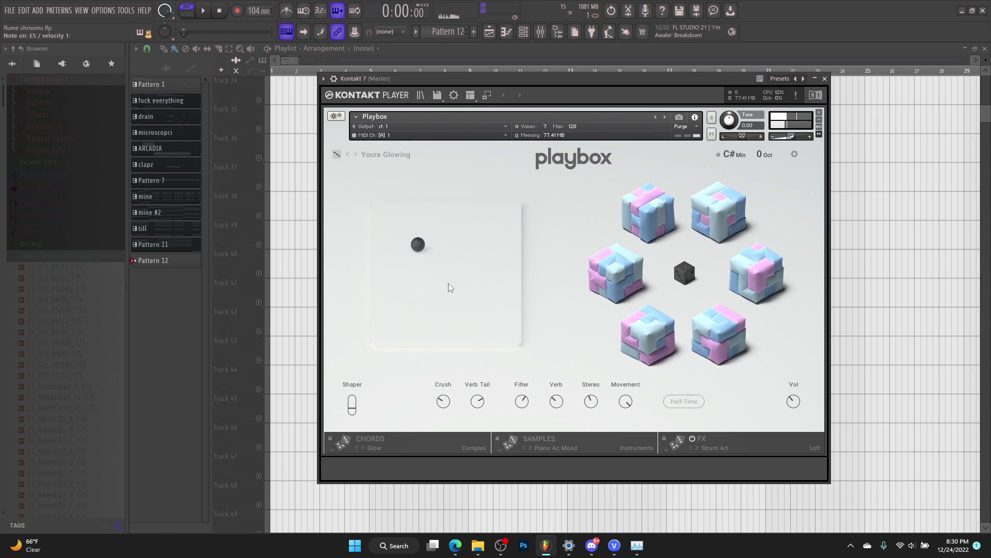
pyautogui.click(343, 441)
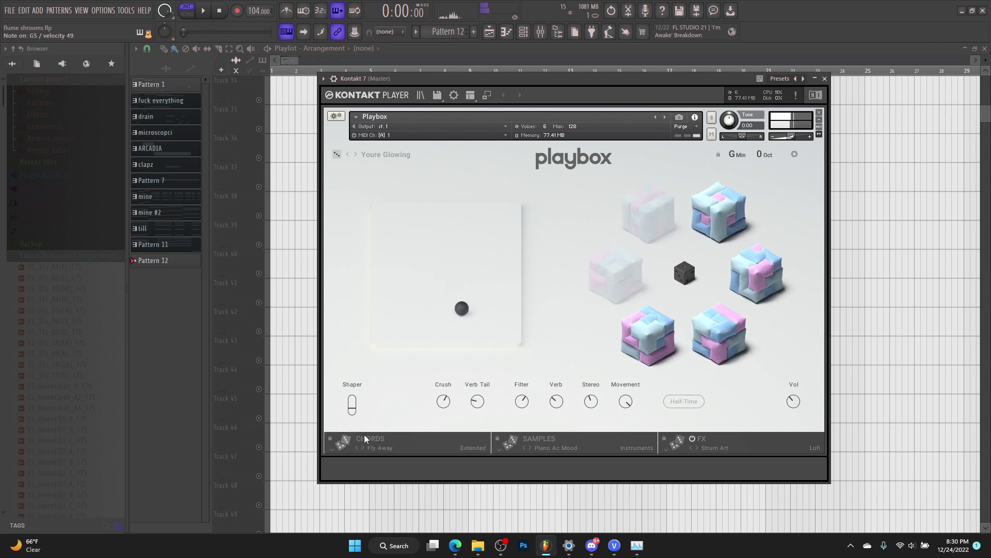
pyautogui.click(508, 443)
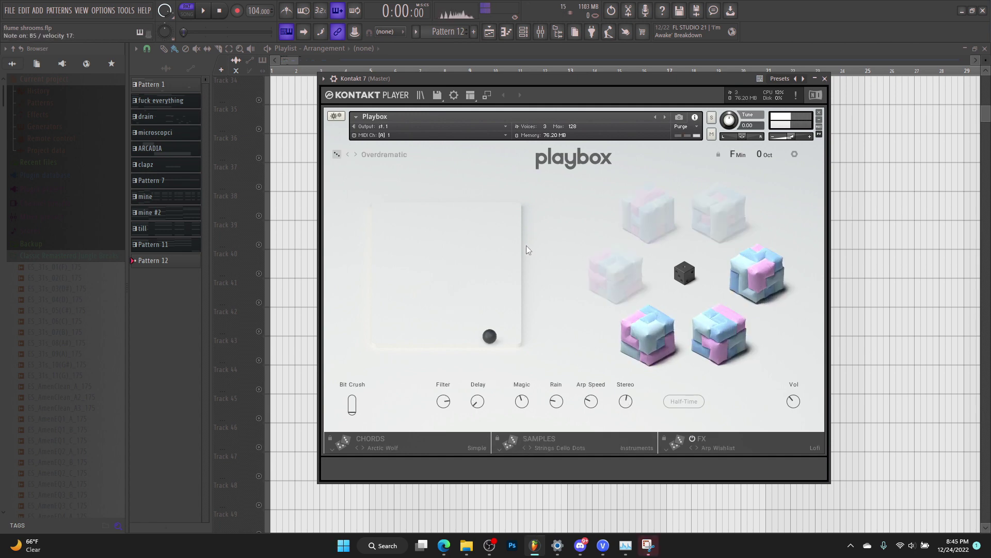
# - Sweep the XY pad's ball around while playing notes on Playbox presets such as Overdramatic, I Am Your Llama and Dirty Hybrids
pyautogui.click(495, 248)
pyautogui.moveTo(416, 243); pyautogui.dragTo(417, 308)
pyautogui.moveTo(399, 241); pyautogui.dragTo(414, 192)
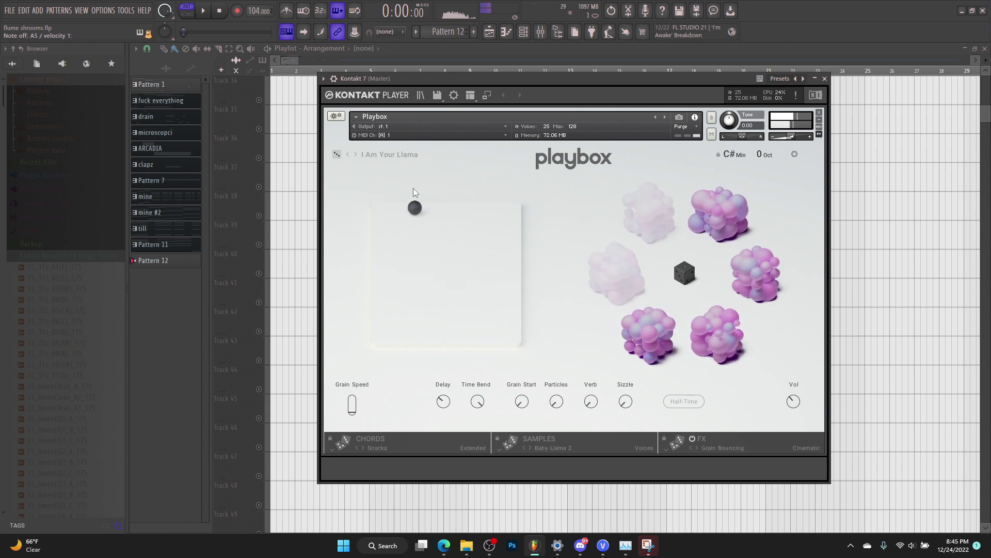
pyautogui.click(414, 312)
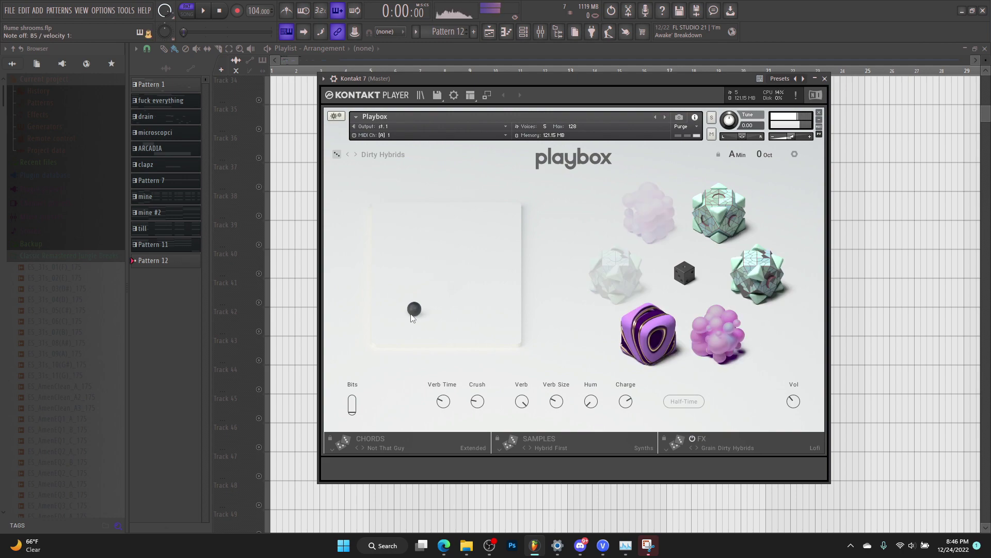
pyautogui.moveTo(412, 313); pyautogui.dragTo(480, 242)
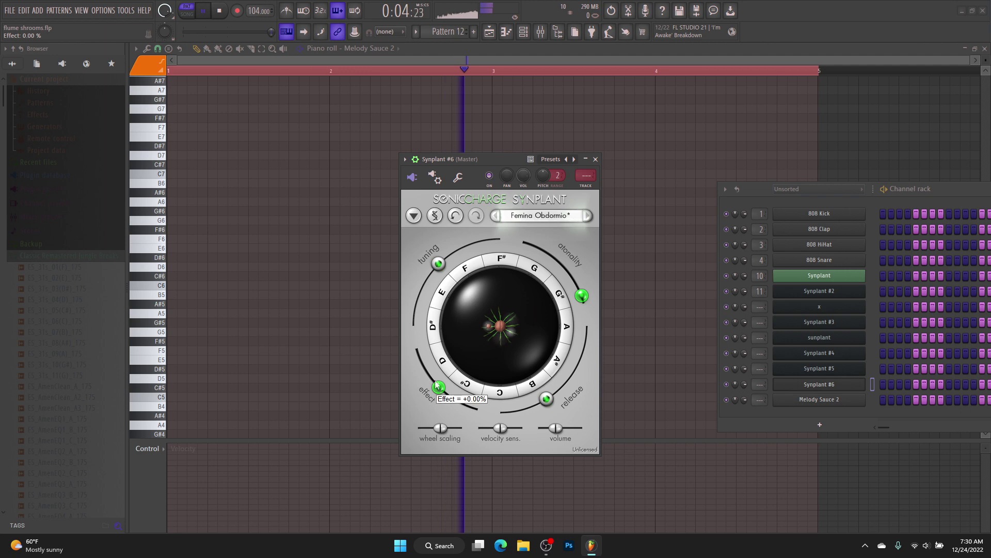
# - Back in Synplant #6, sweep the effect dial to its negative end and up to 100% during playback
pyautogui.moveTo(434, 389); pyautogui.dragTo(408, 348)
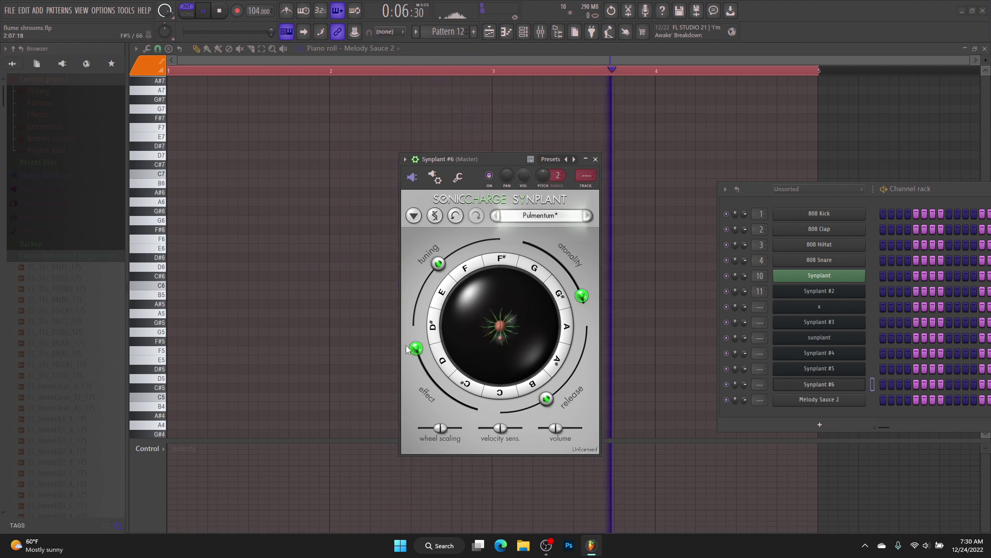
pyautogui.moveTo(416, 345); pyautogui.dragTo(500, 410)
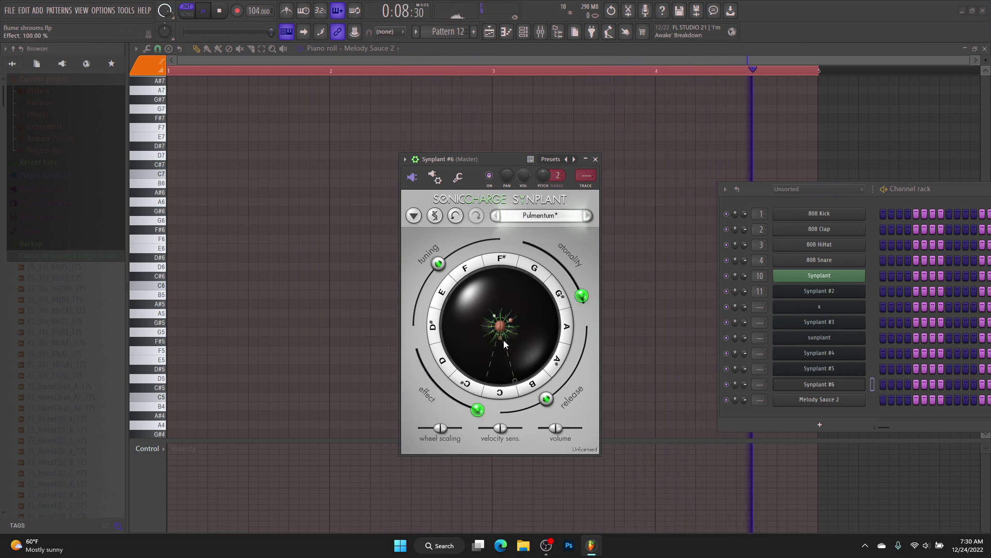